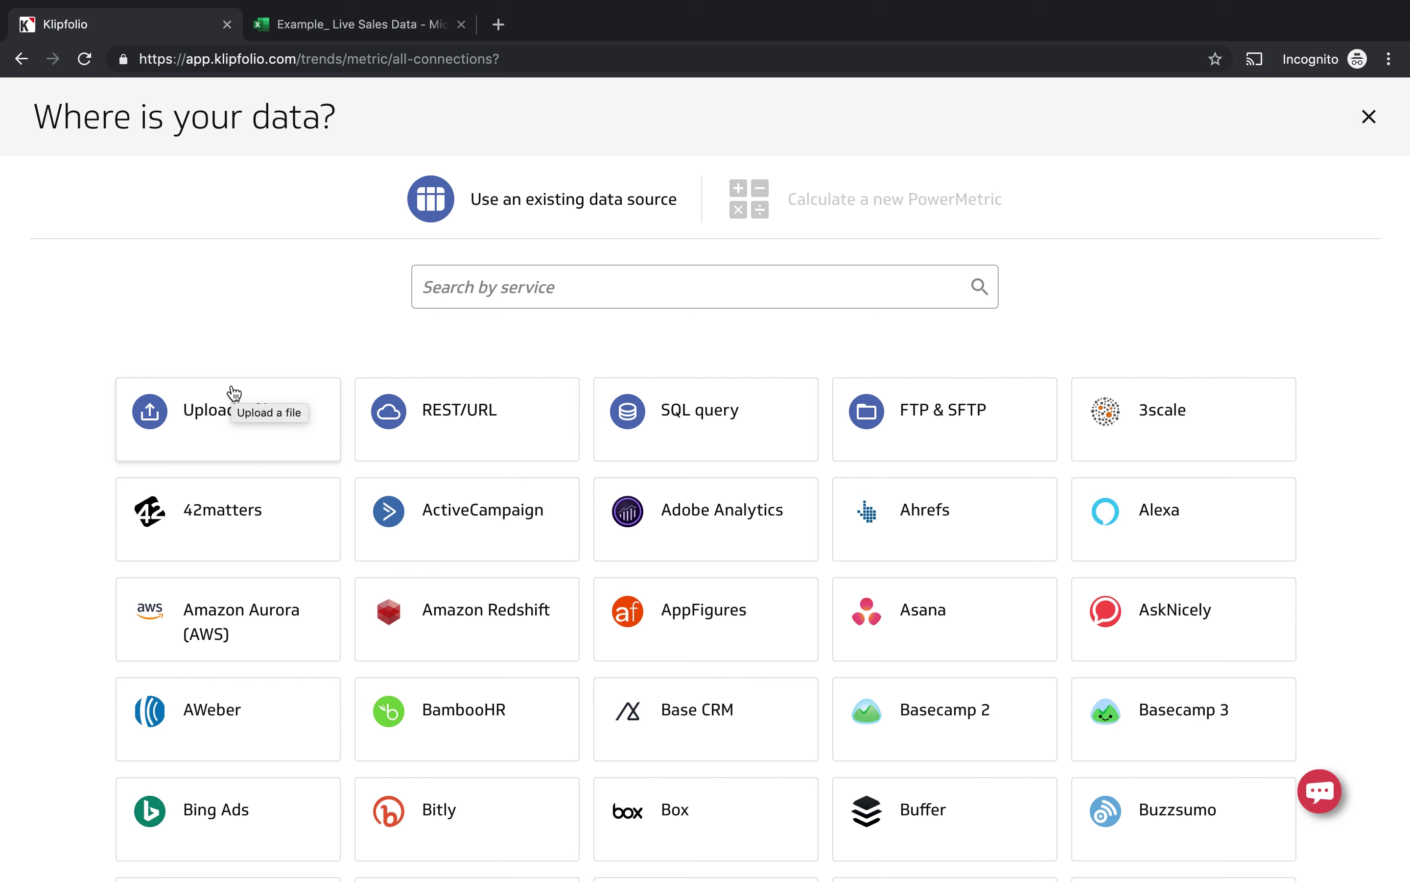
Step: Find the OneDrive service by searching for "one" and choose it as the data source
{"action": "left_click", "coordinate": [473, 295]}
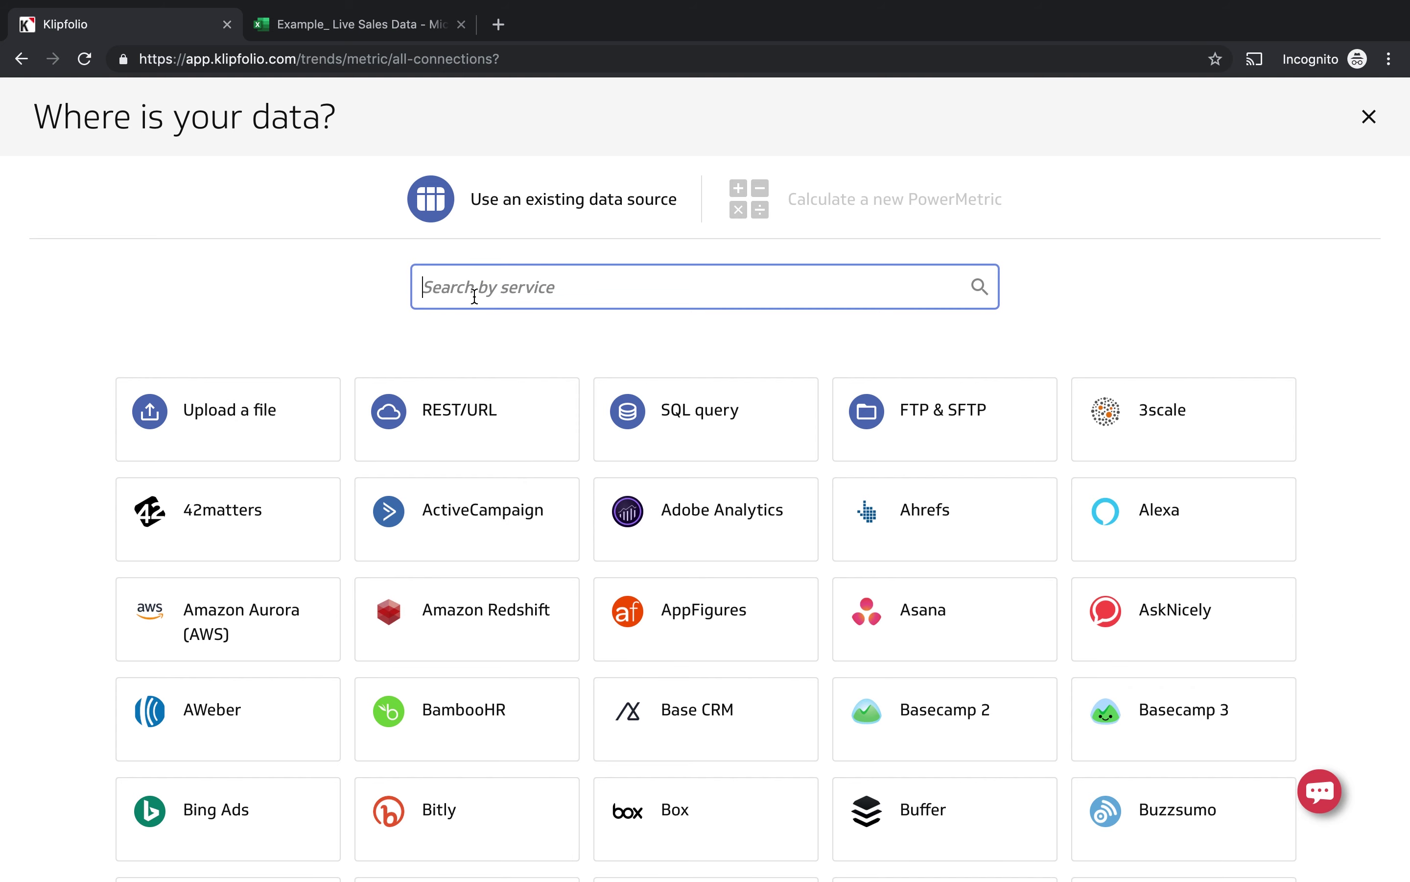
{"action": "type", "text": "one"}
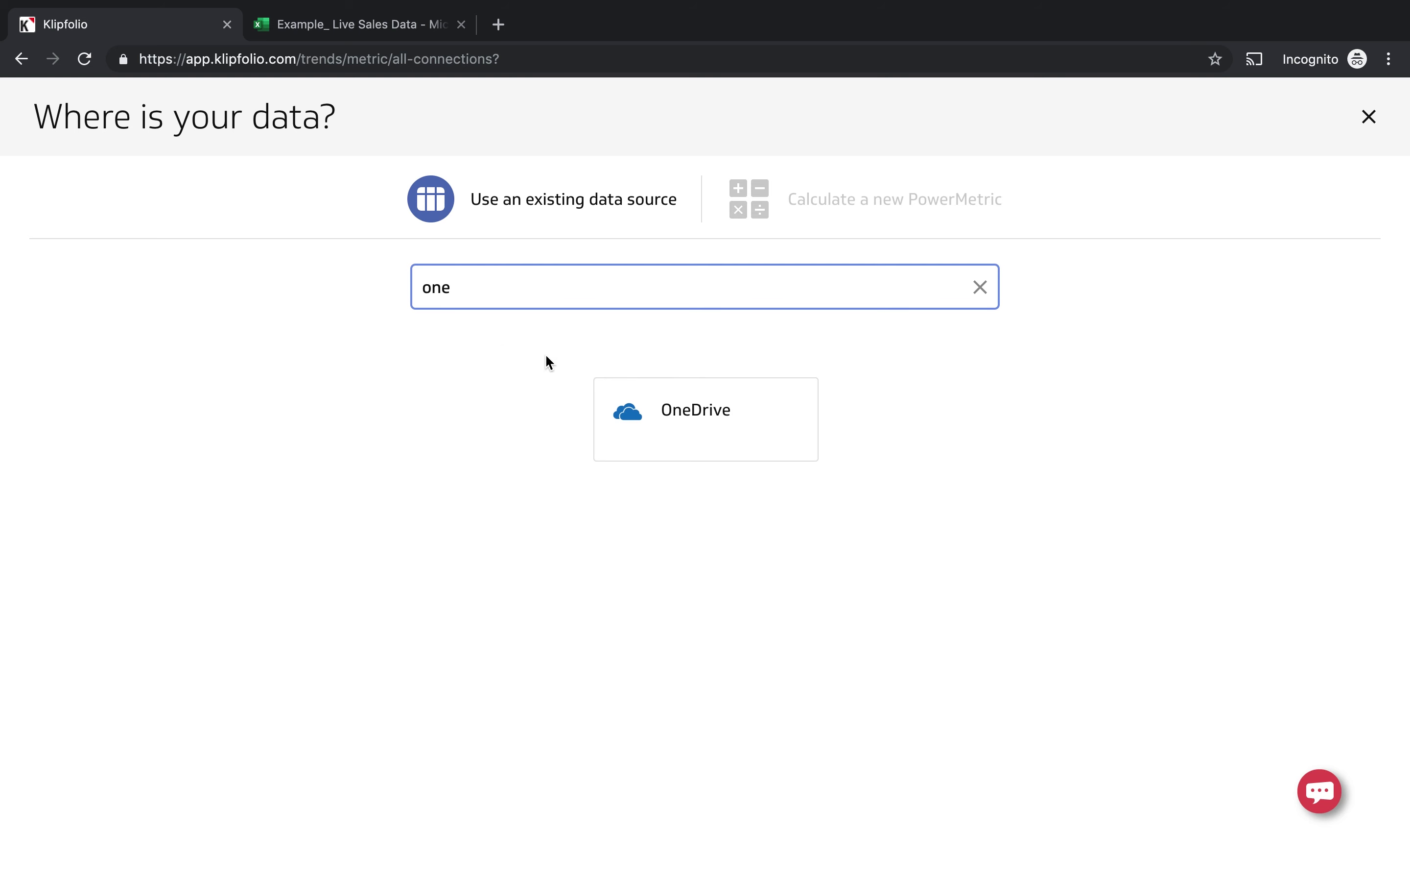
{"action": "left_click", "coordinate": [674, 405]}
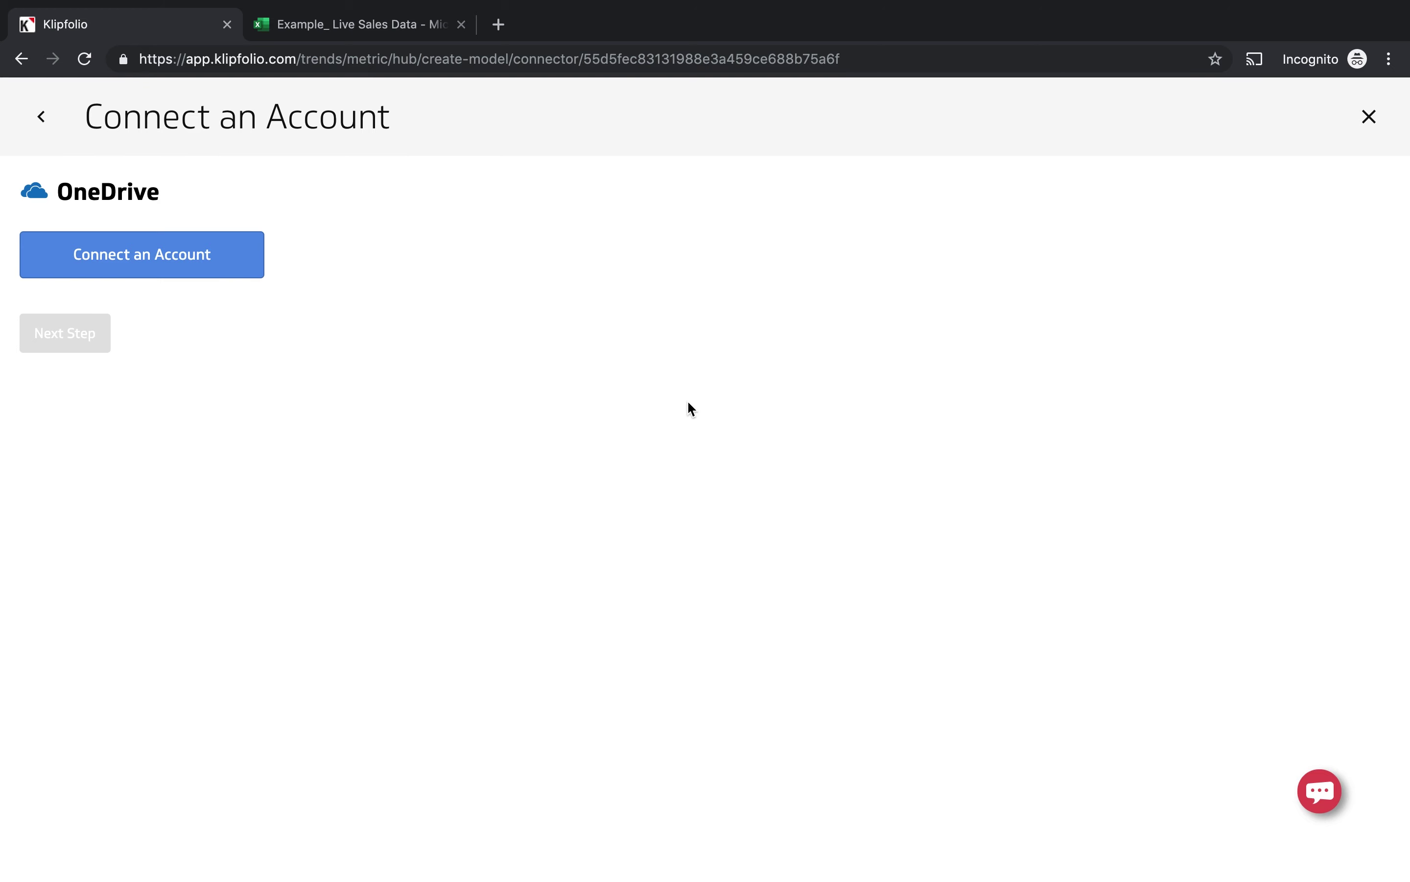
Step: Connect a OneDrive account and submit Example_ Live Sales Data.xlsx from My Drive as the source file
{"action": "left_click", "coordinate": [181, 266]}
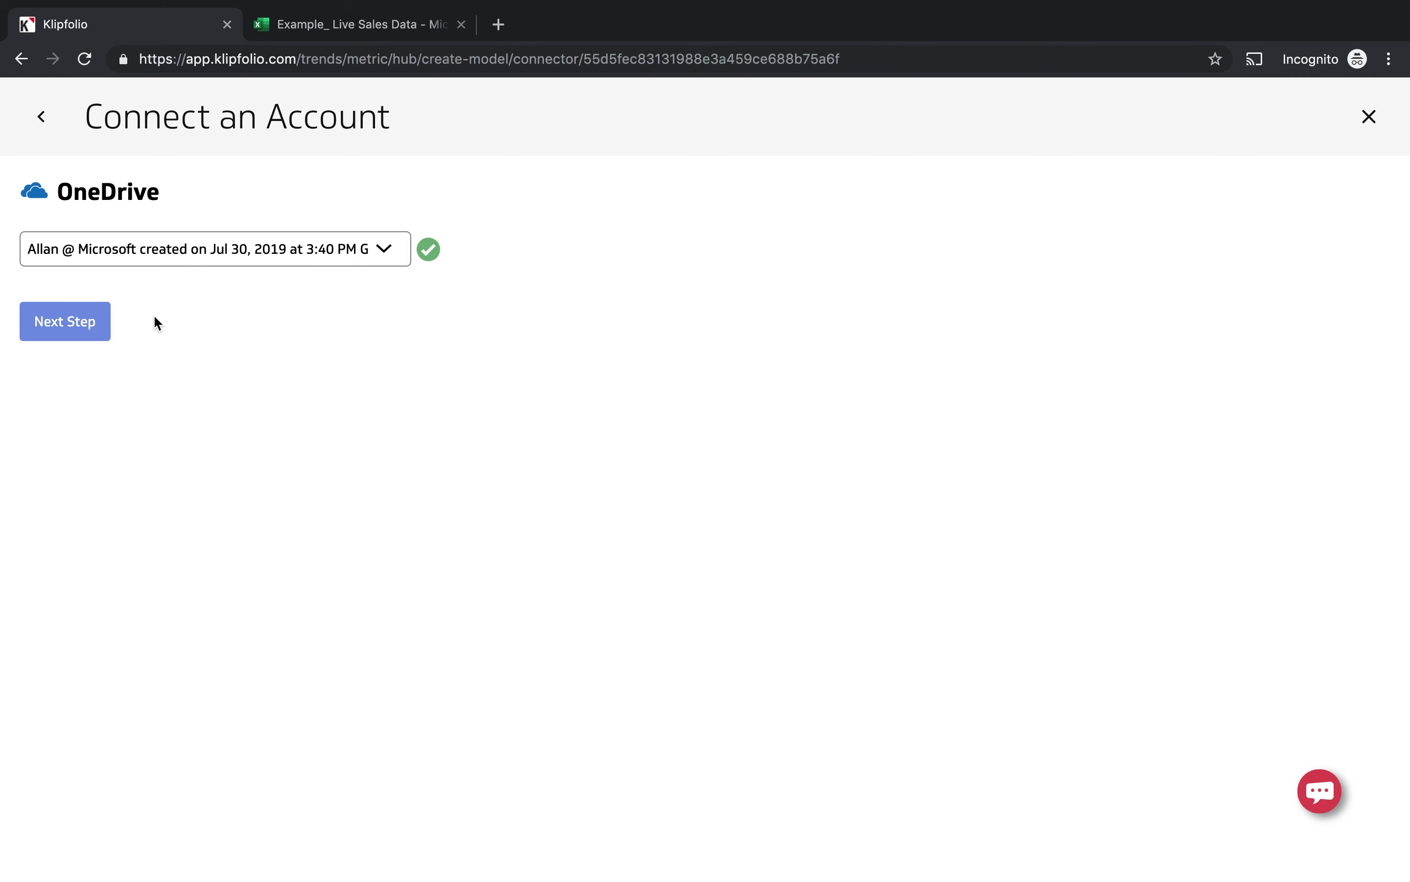
{"action": "left_click", "coordinate": [71, 319]}
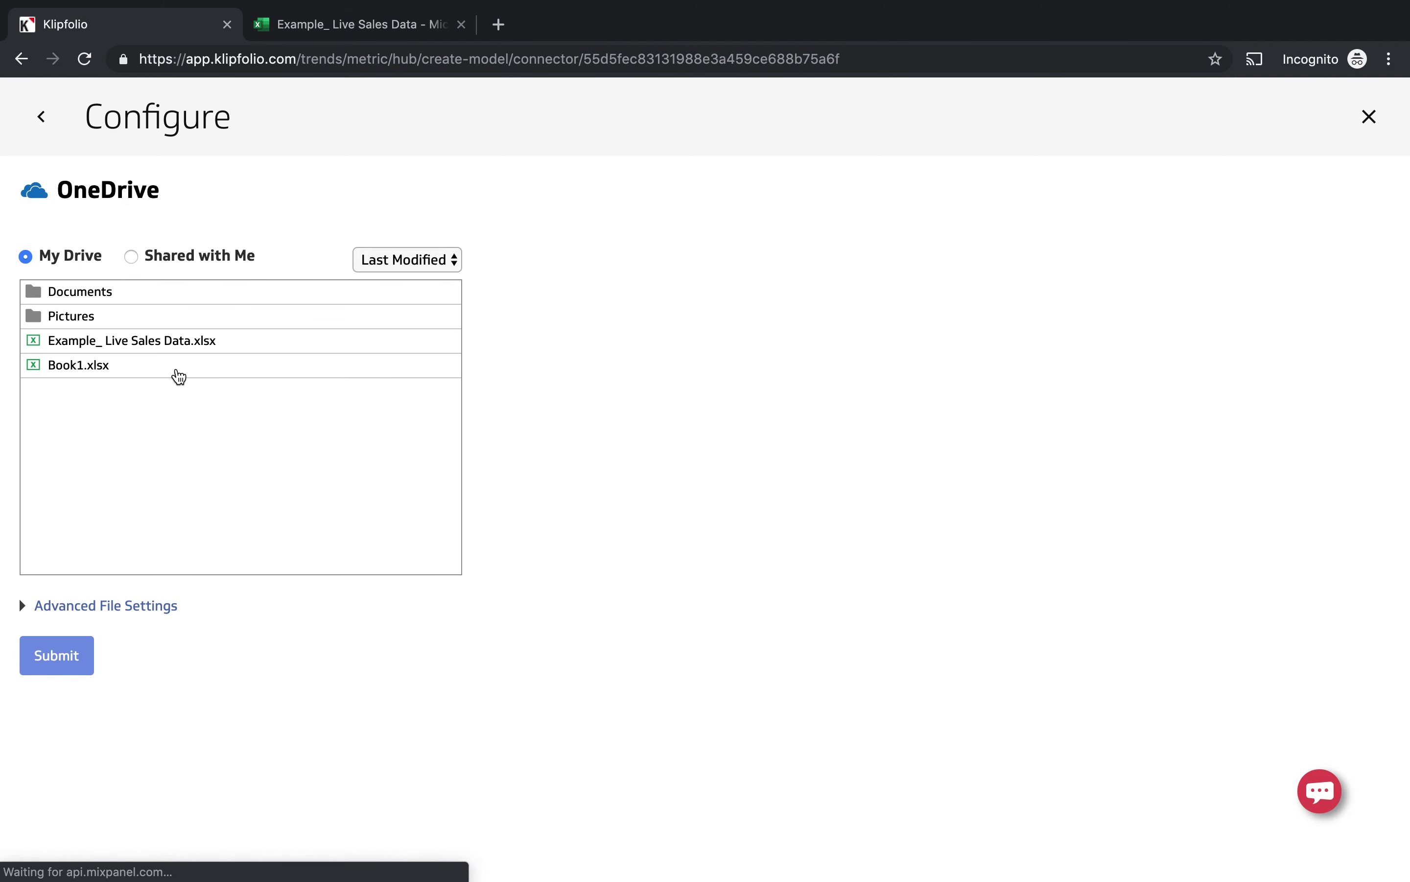
{"action": "left_click", "coordinate": [98, 343]}
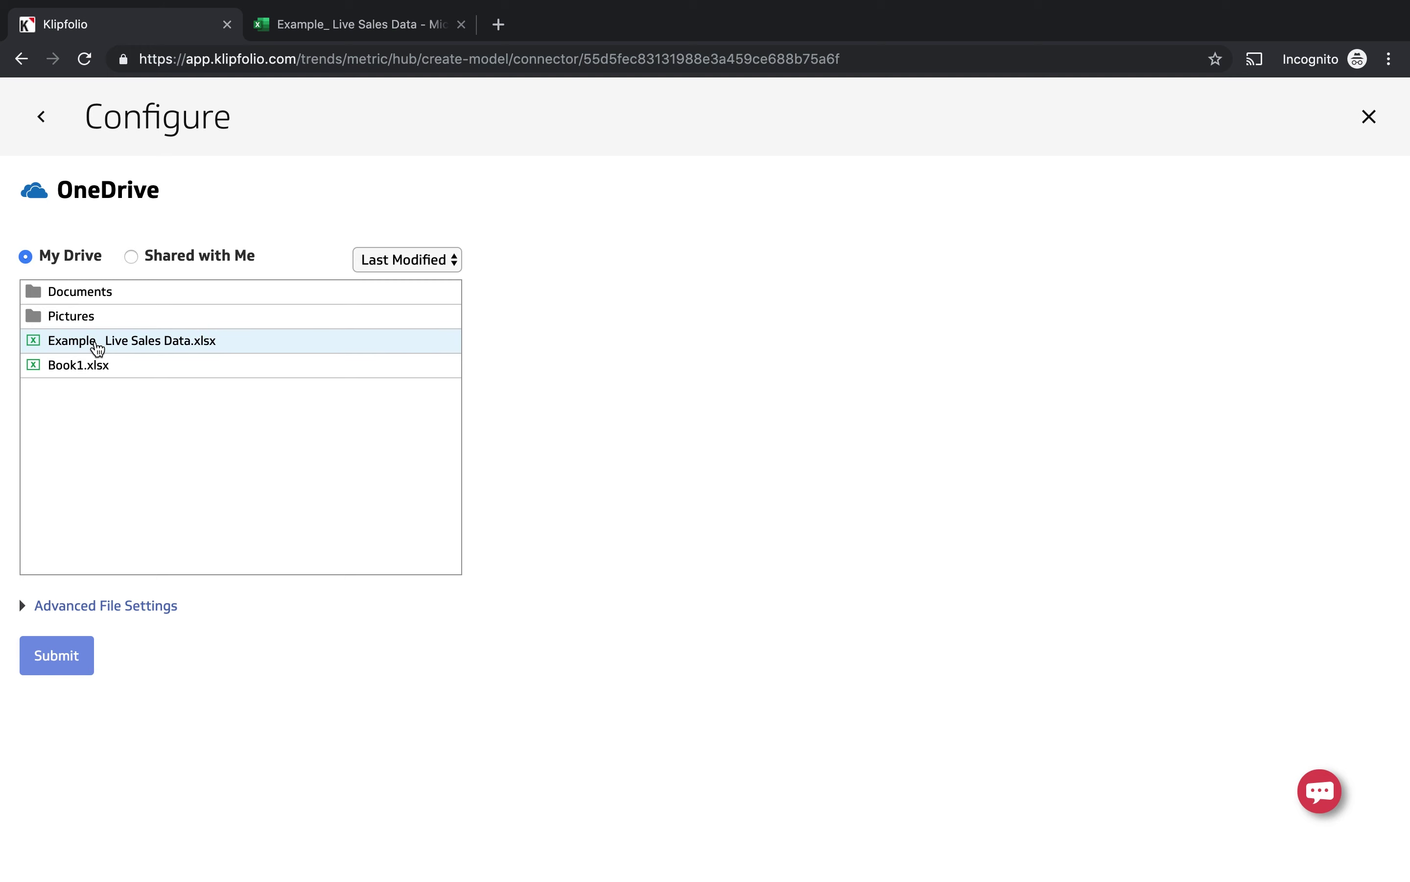
{"action": "left_click", "coordinate": [47, 658]}
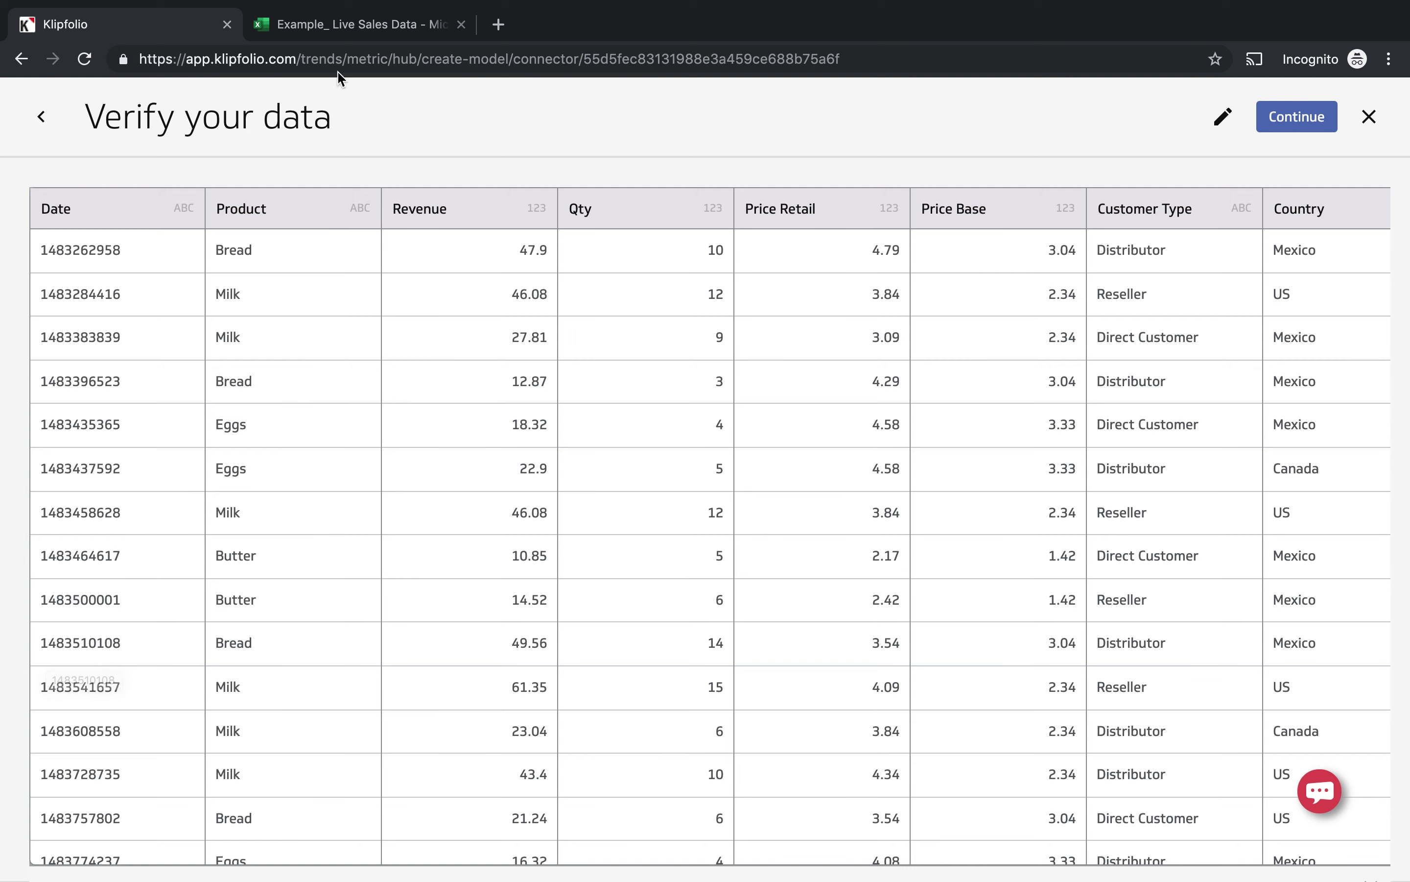
Step: Compare the source workbook in Excel Online with the imported columns in Klipfolio, through Days of Activity
{"action": "left_click", "coordinate": [350, 25]}
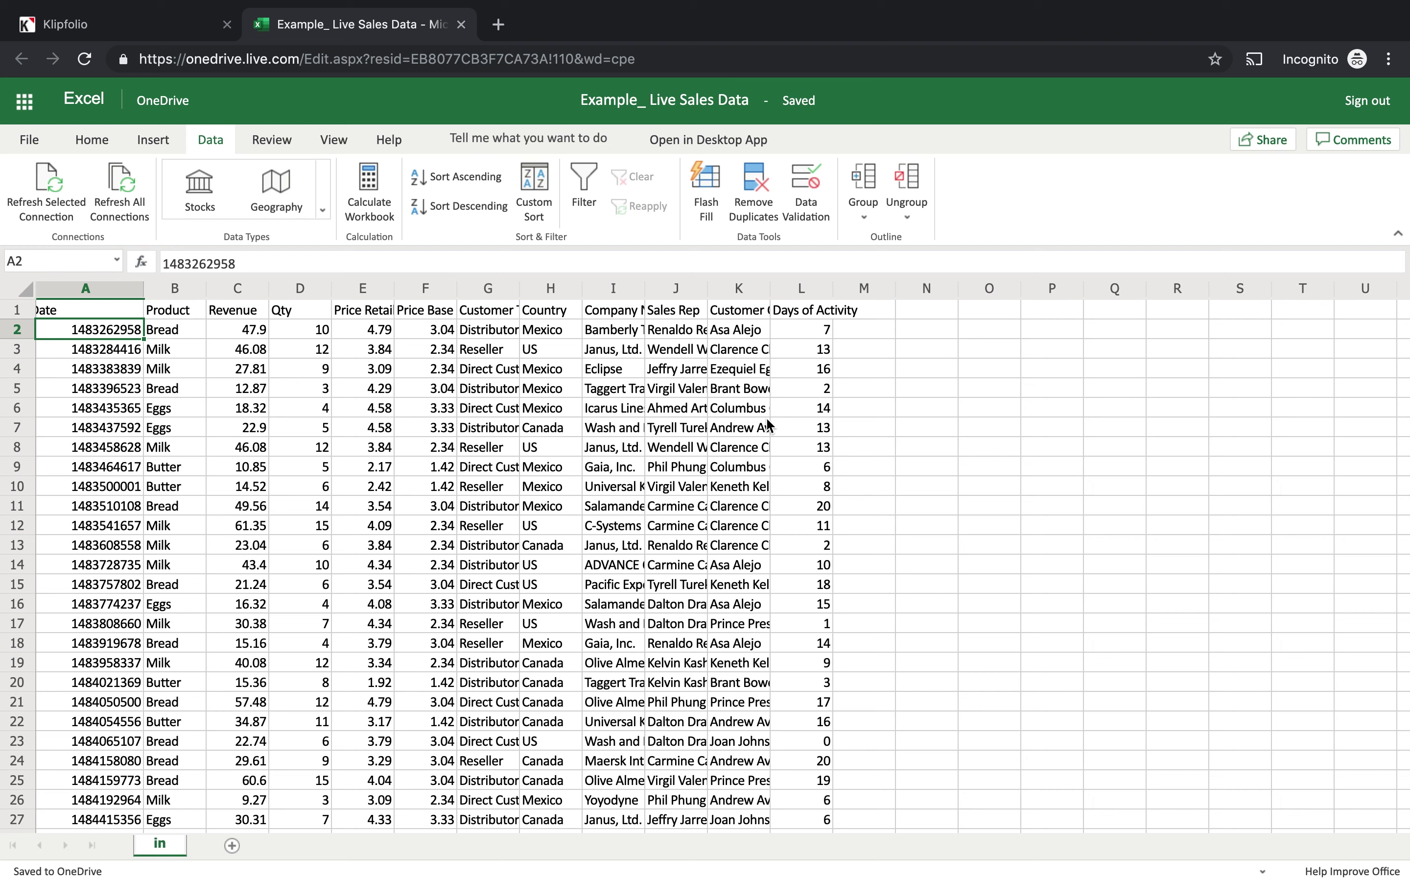
{"action": "left_click", "coordinate": [142, 31]}
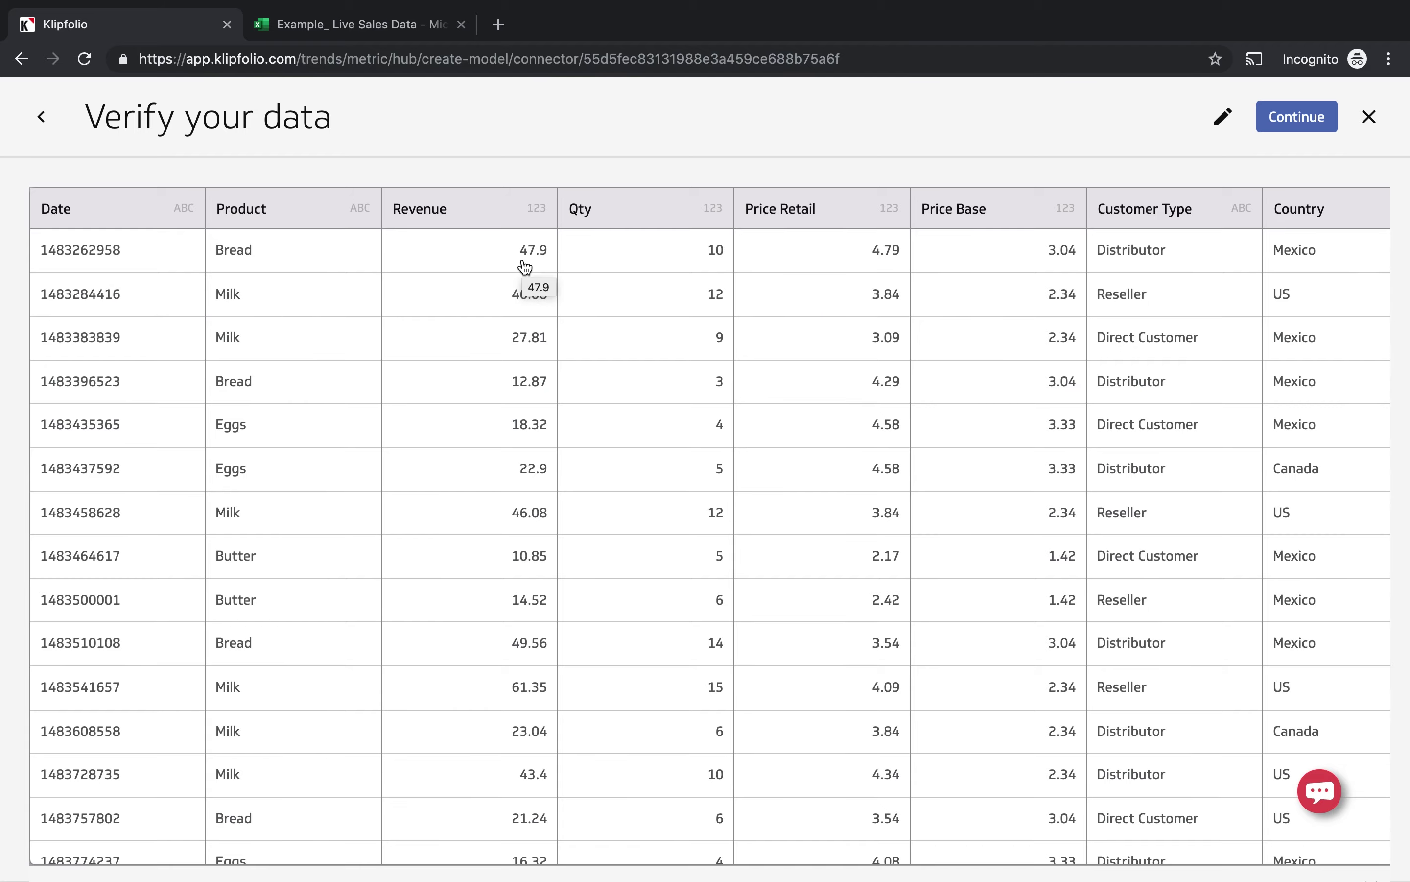
{"action": "scroll", "coordinate": [524, 267], "scroll_direction": "right", "scroll_amount": 10}
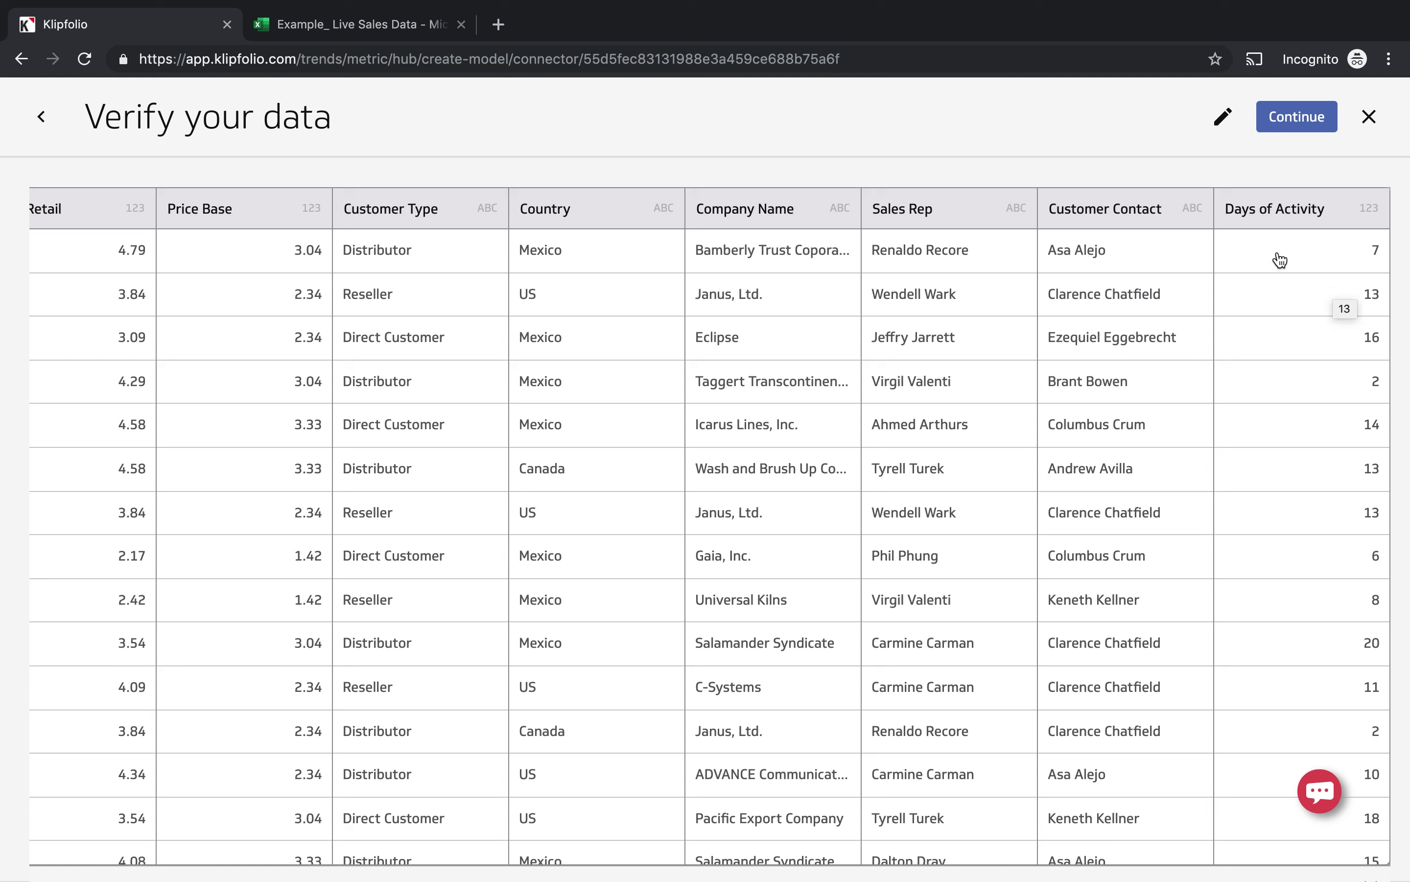
Step: Open the imported data for editing and format the Date column as Date with input format Unix time (as seconds)
{"action": "left_click", "coordinate": [1223, 118]}
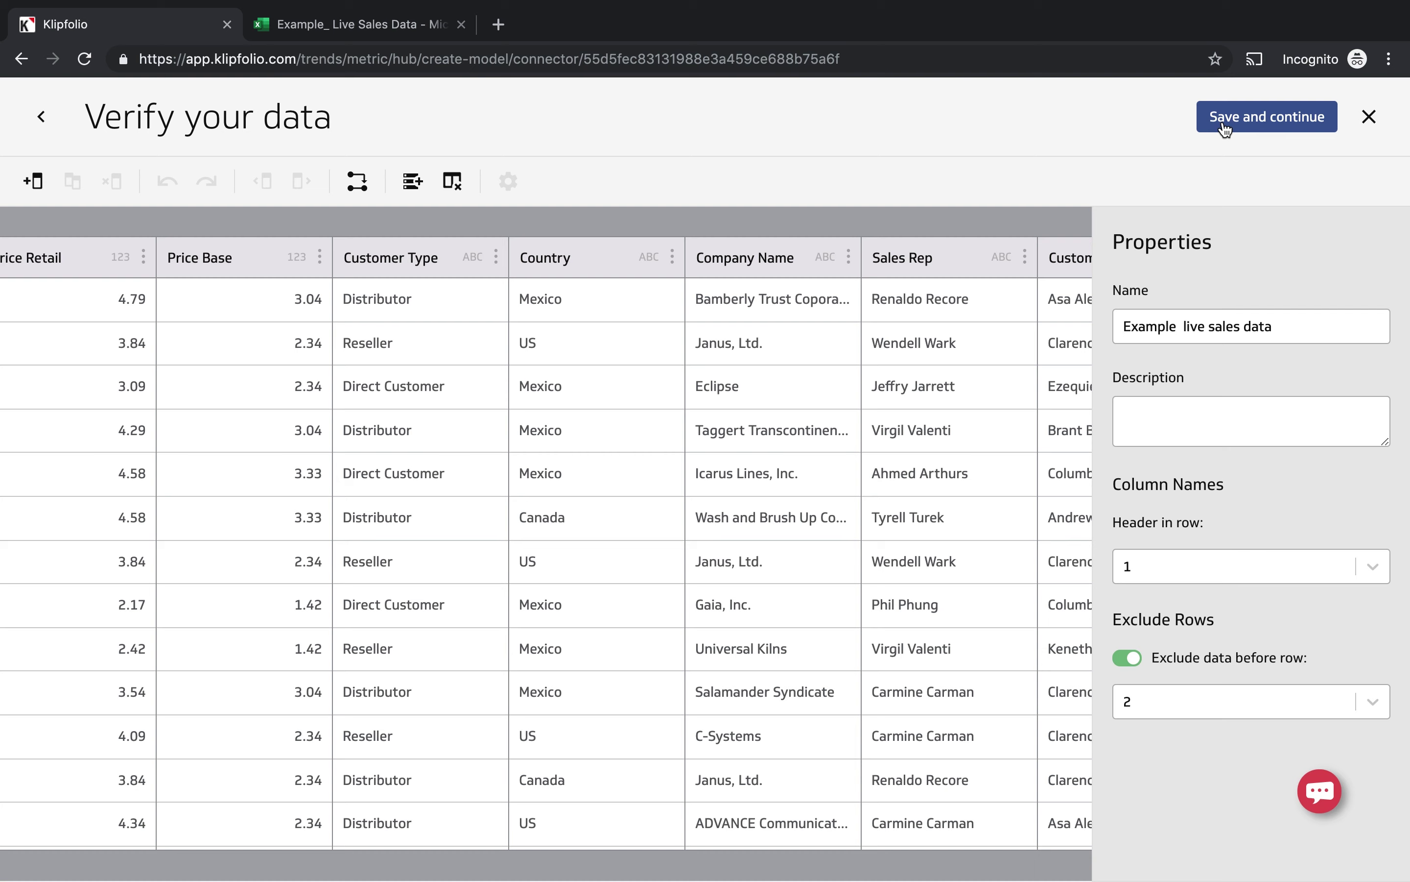
{"action": "scroll", "coordinate": [708, 467], "scroll_direction": "left", "scroll_amount": 10}
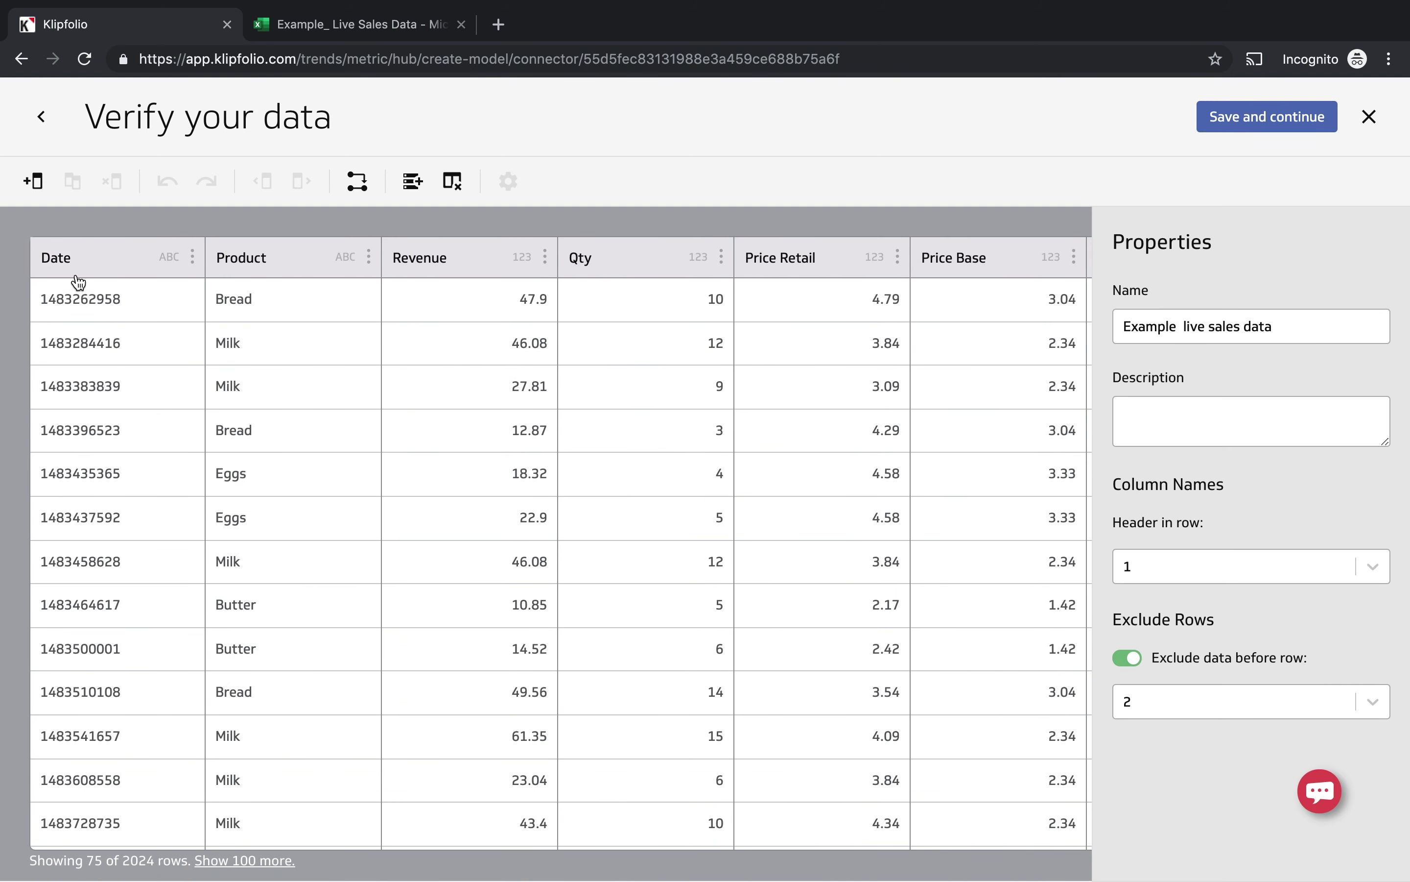
{"action": "left_click", "coordinate": [193, 257]}
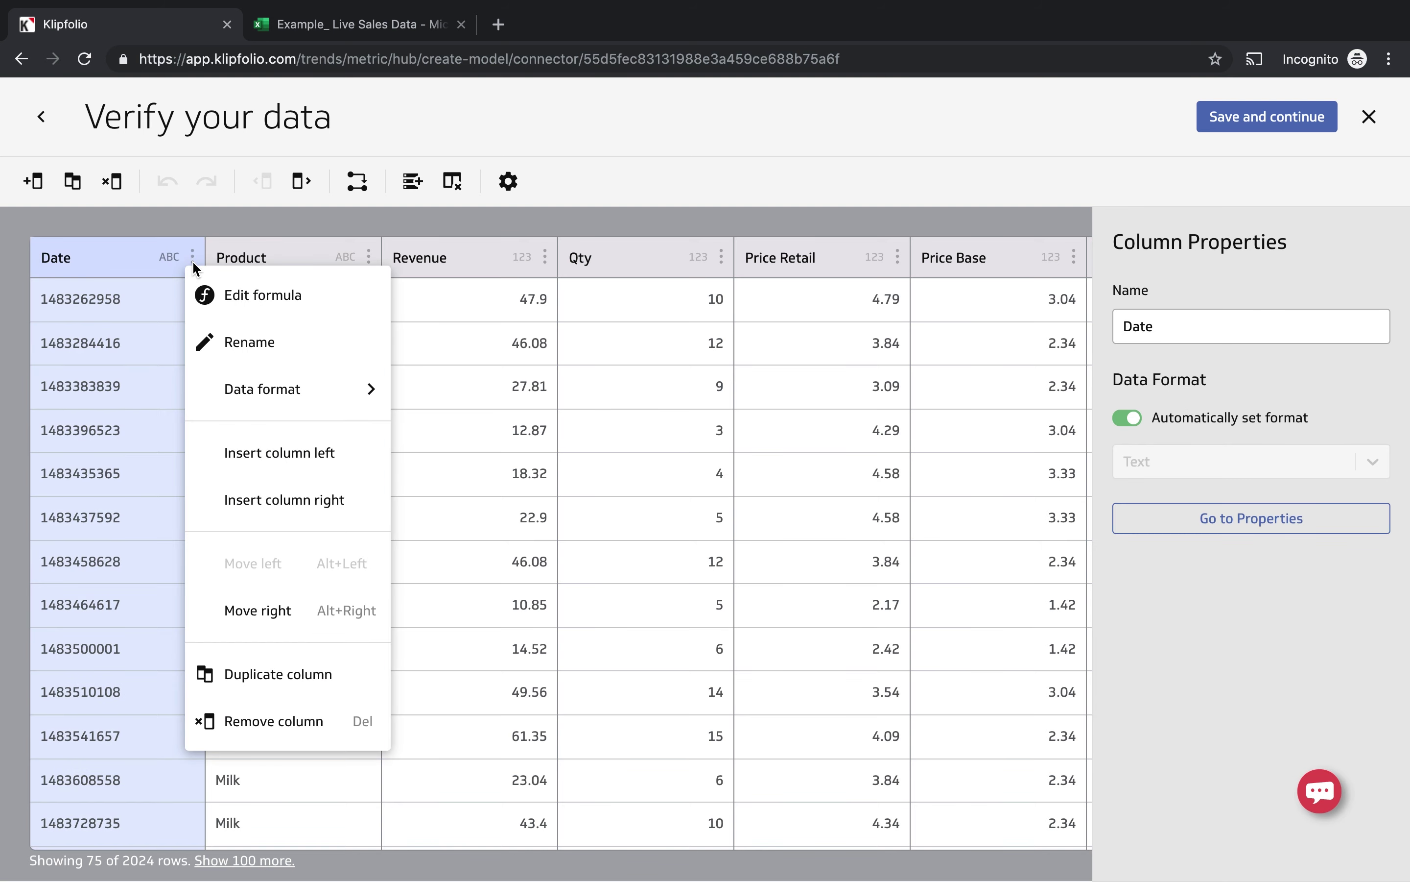
{"action": "left_click", "coordinate": [221, 399]}
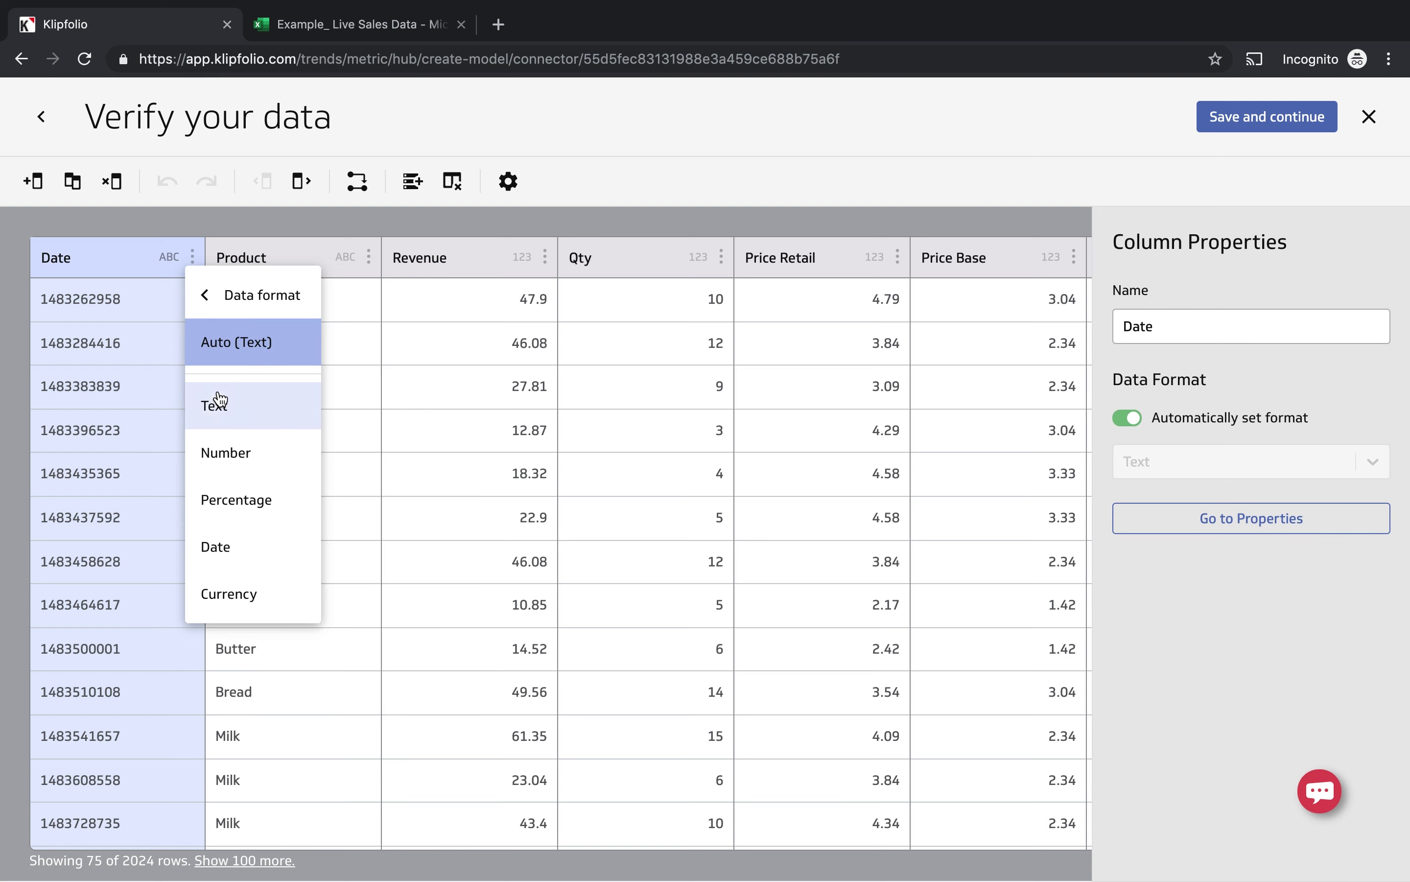
{"action": "left_click", "coordinate": [229, 550]}
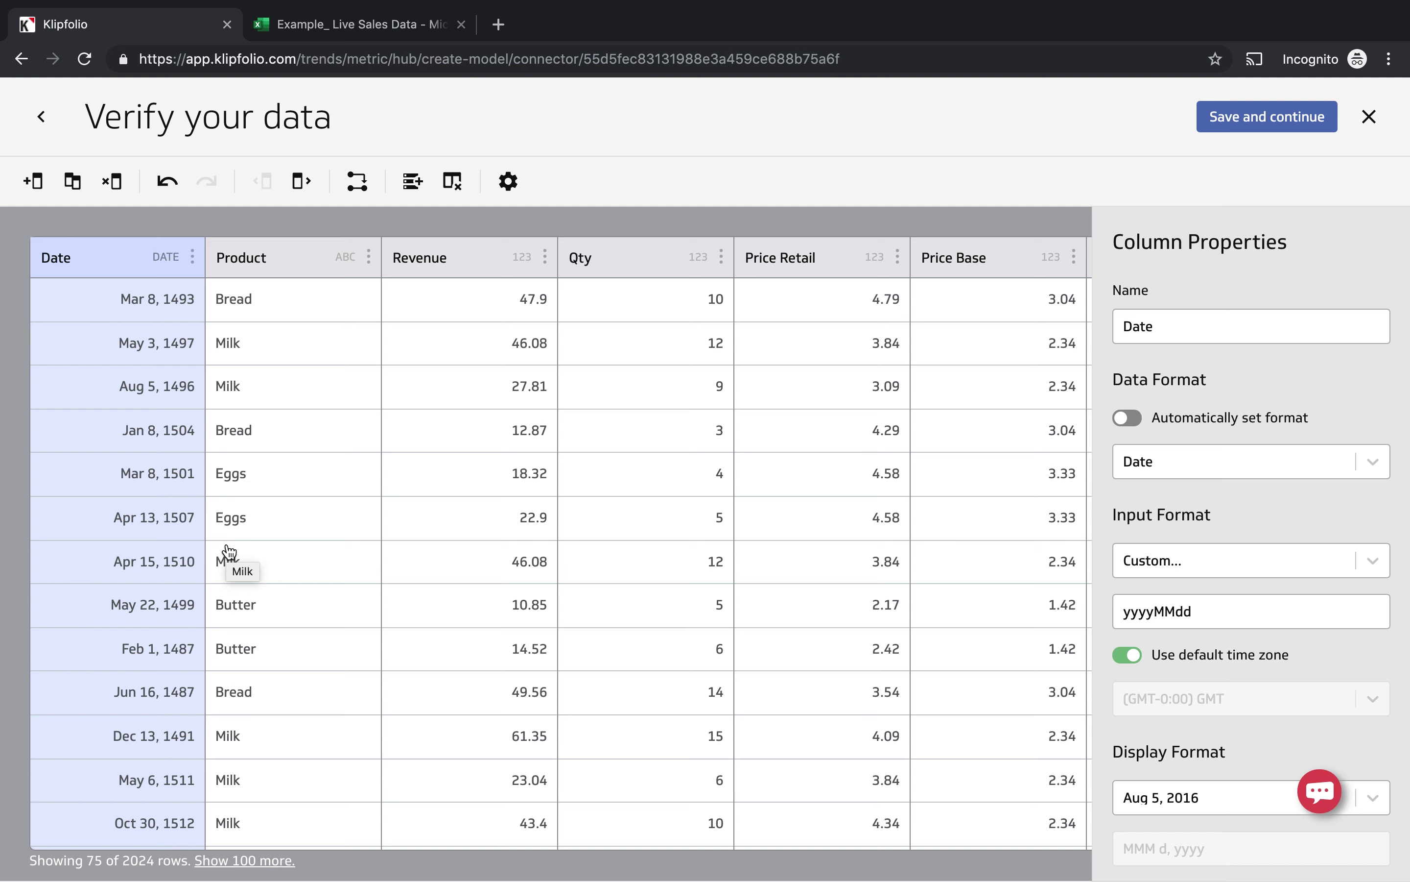
{"action": "left_click", "coordinate": [1172, 561]}
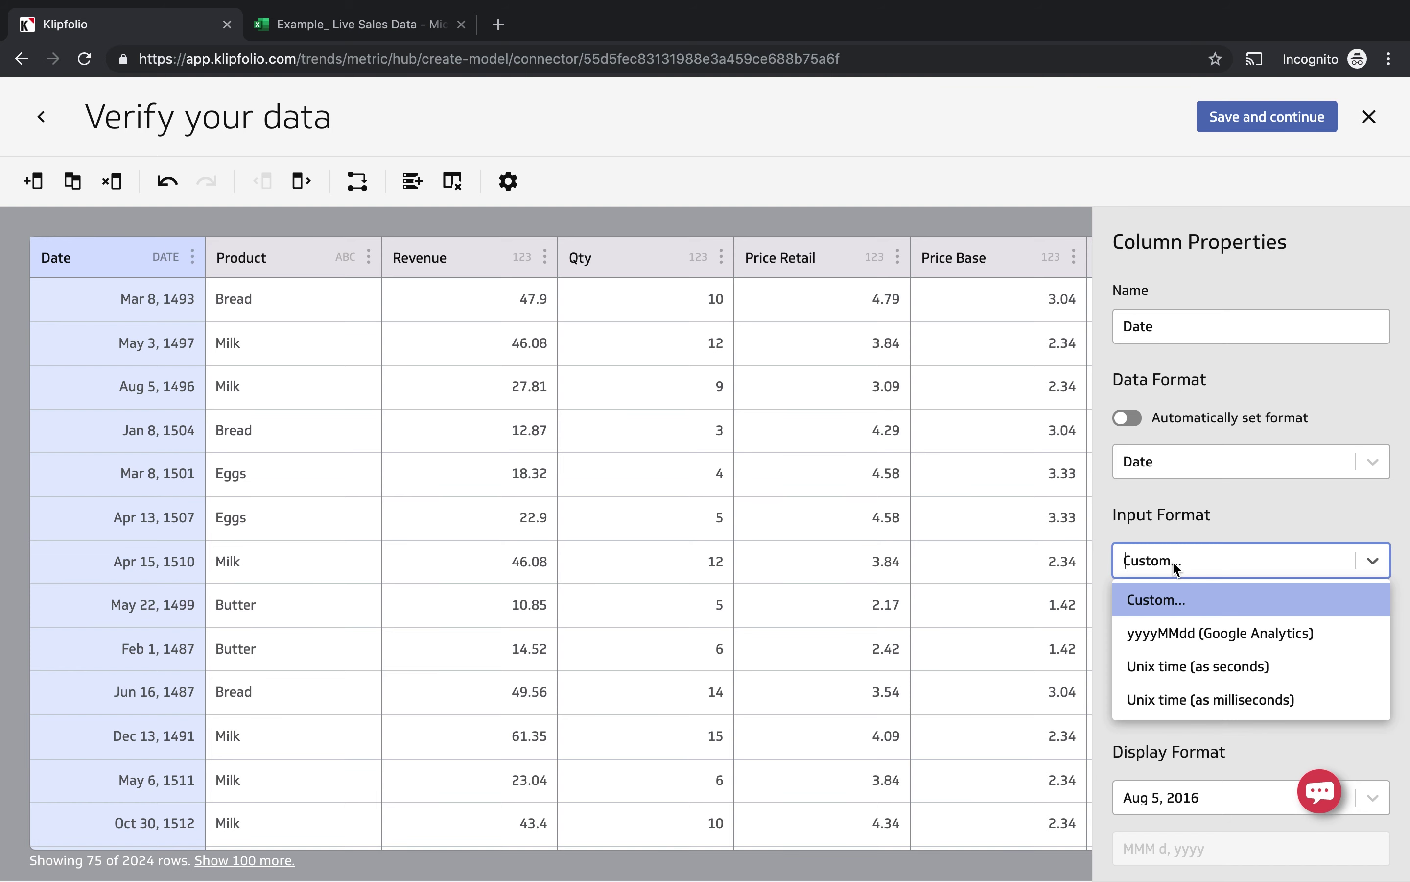
{"action": "left_click", "coordinate": [1216, 667]}
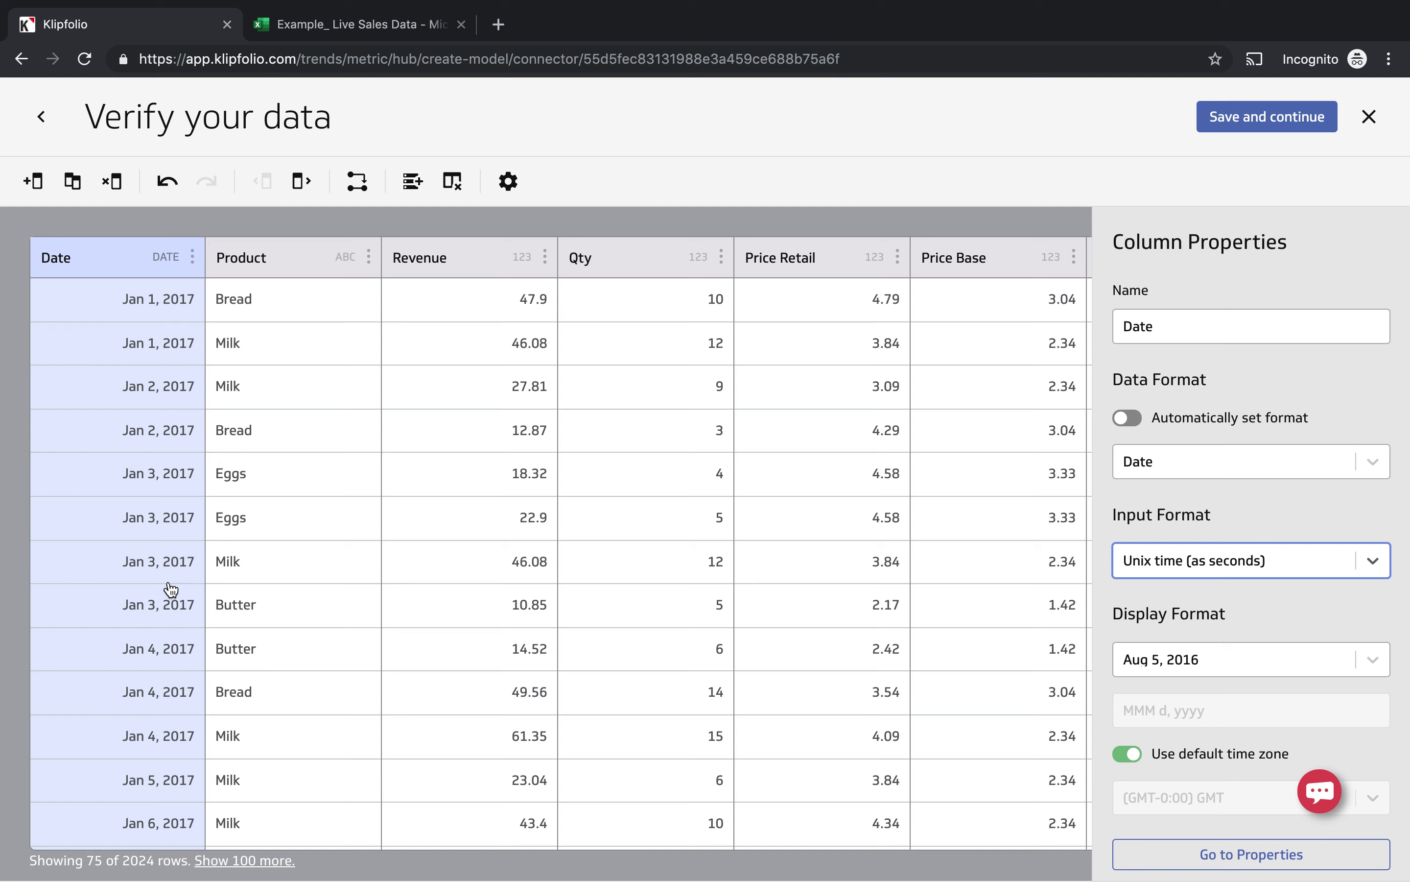
Step: Set the Revenue column's data format to Currency
{"action": "scroll", "coordinate": [302, 479], "scroll_direction": "right", "scroll_amount": 6}
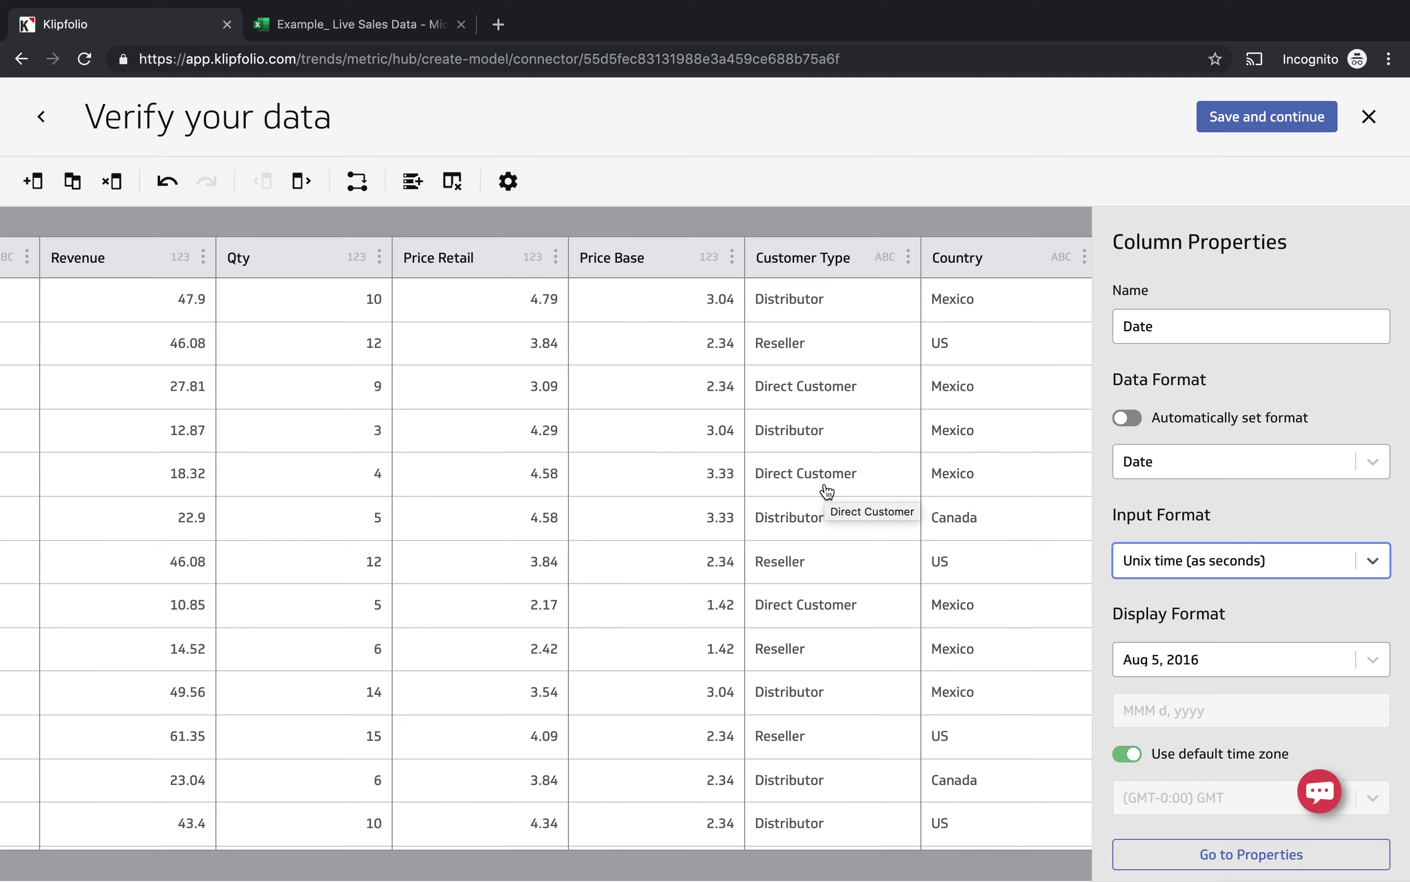
{"action": "scroll", "coordinate": [770, 488], "scroll_direction": "left", "scroll_amount": 6}
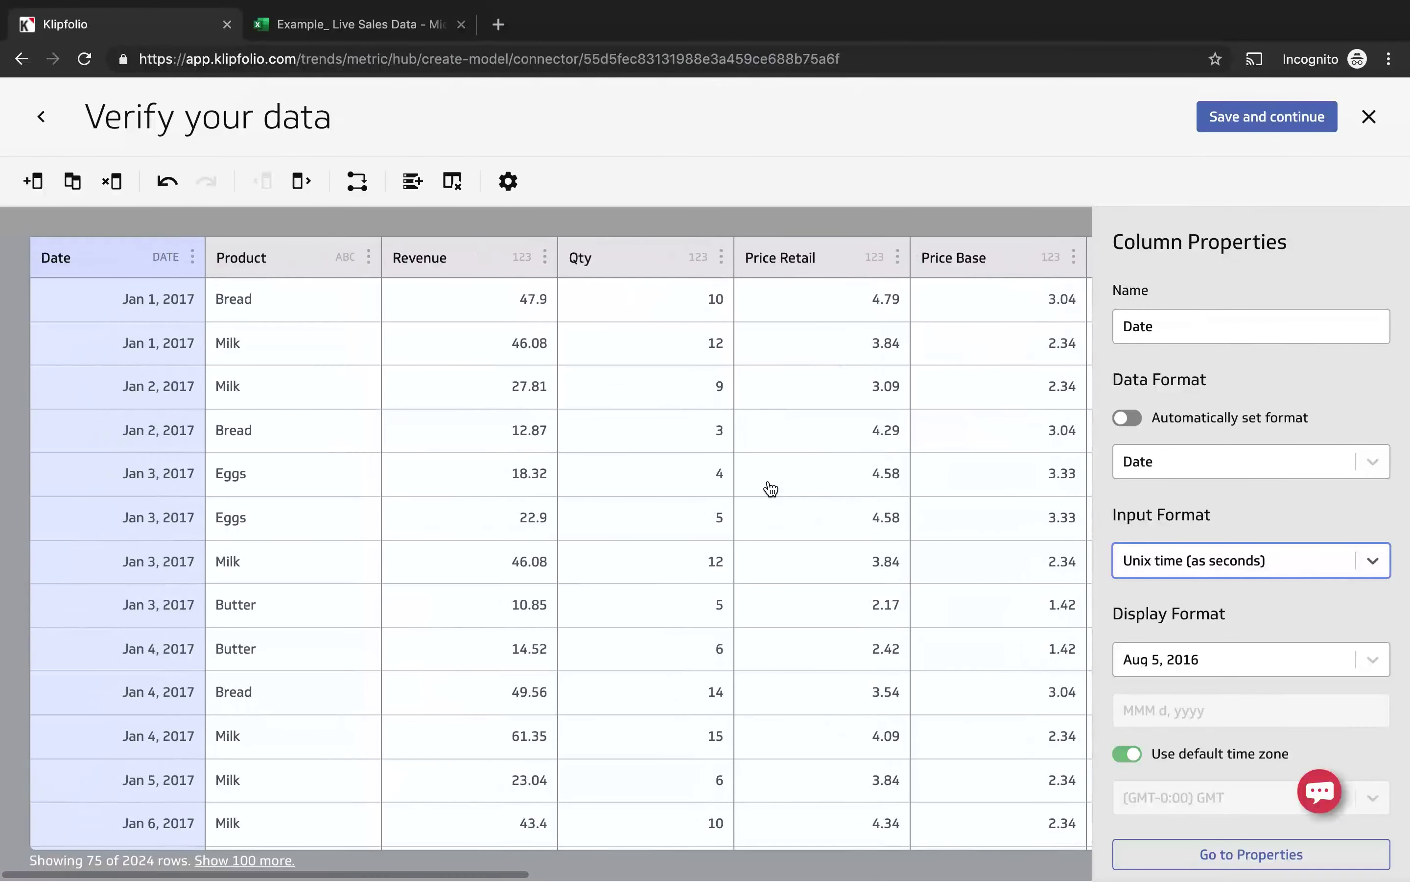
{"action": "left_click", "coordinate": [545, 262]}
{"action": "left_click", "coordinate": [546, 258]}
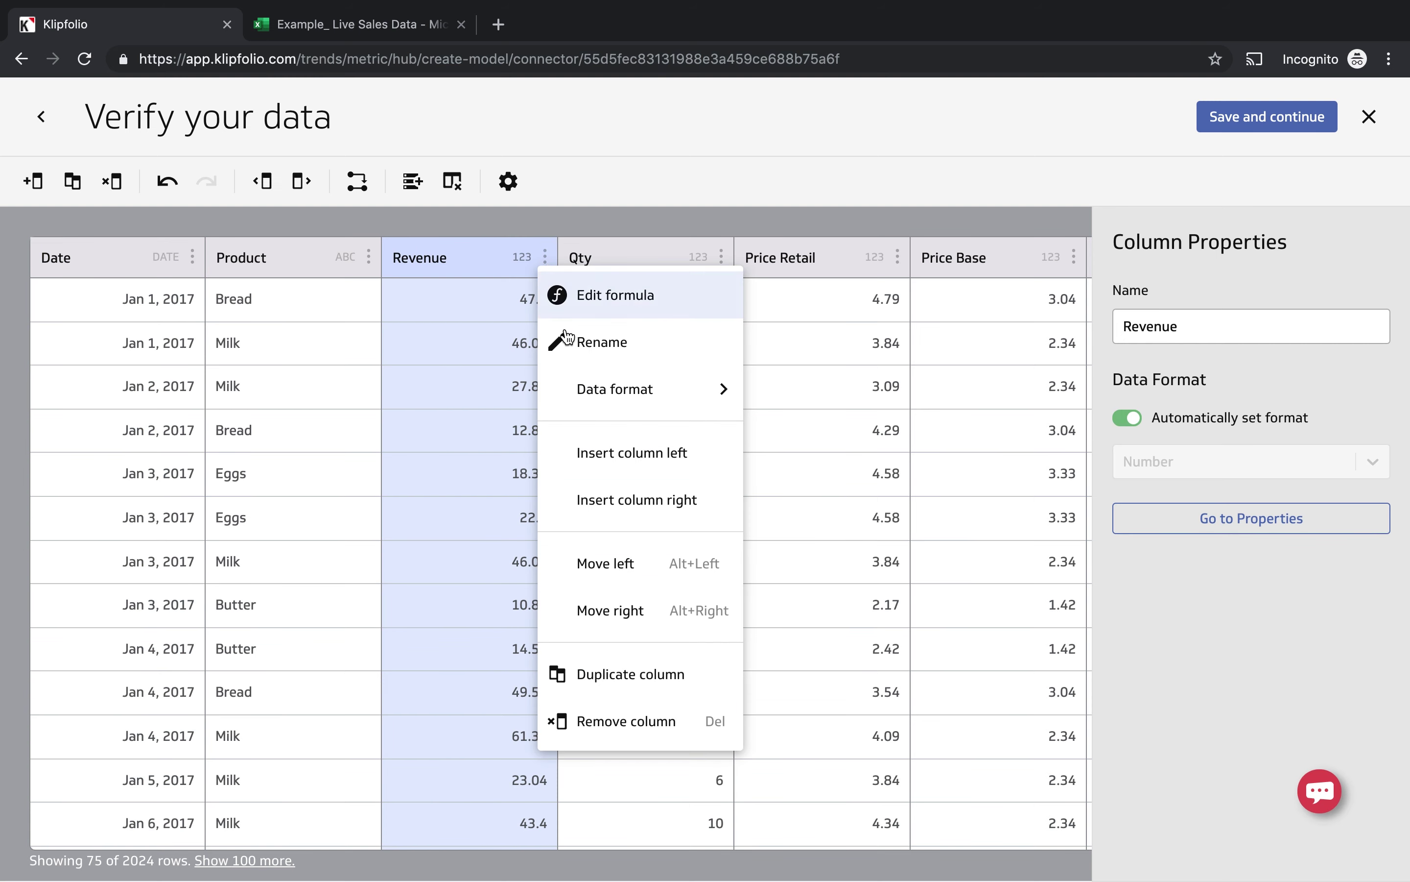
{"action": "left_click", "coordinate": [583, 401]}
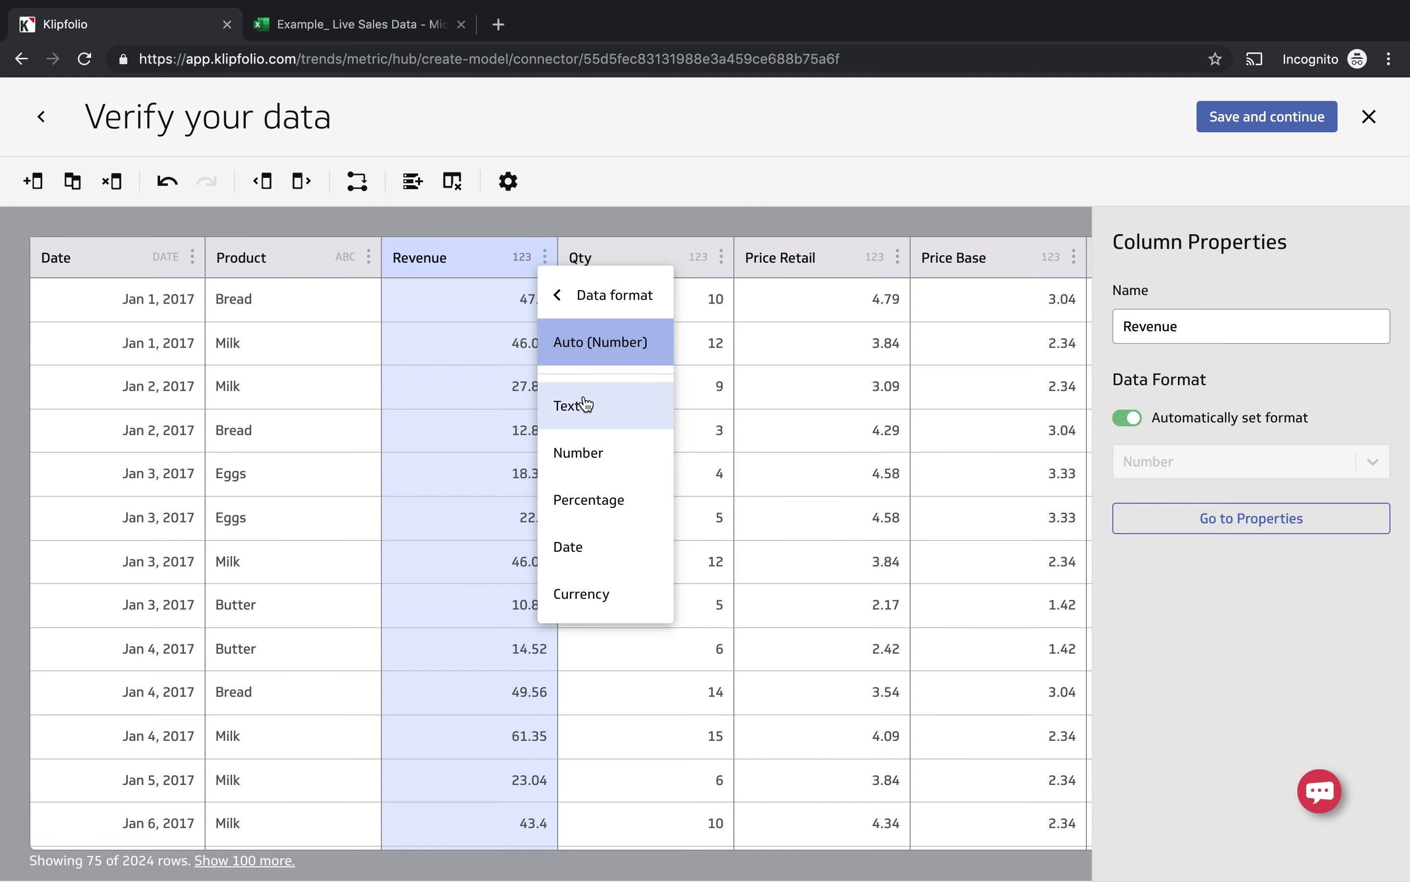
{"action": "left_click", "coordinate": [570, 594]}
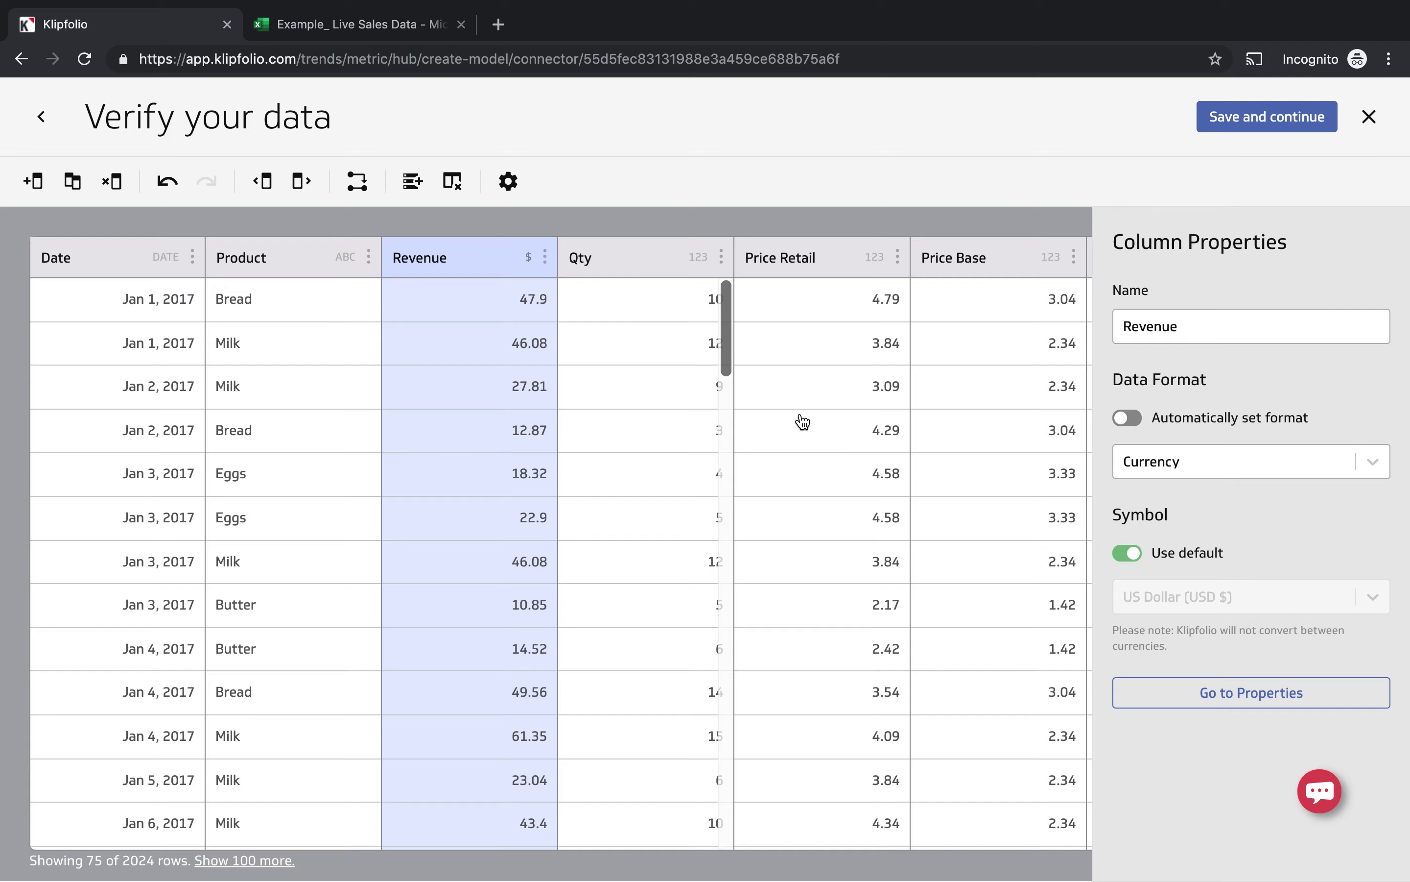
Step: Remove the Days of Activity column, save the data changes and continue to the PowerMetric setup
{"action": "scroll", "coordinate": [800, 418], "scroll_direction": "right", "scroll_amount": 10}
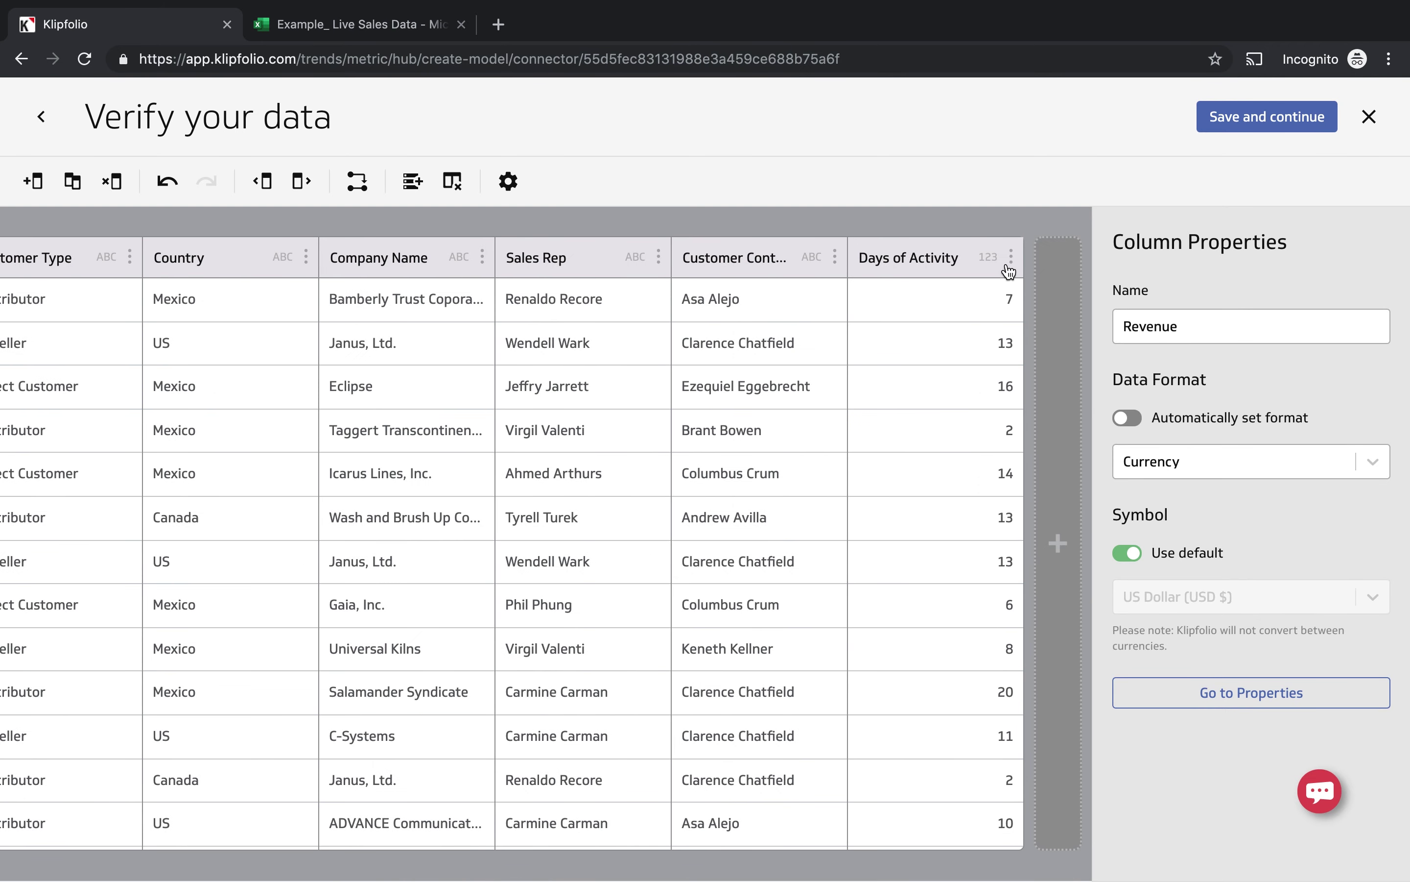
{"action": "left_click", "coordinate": [936, 274]}
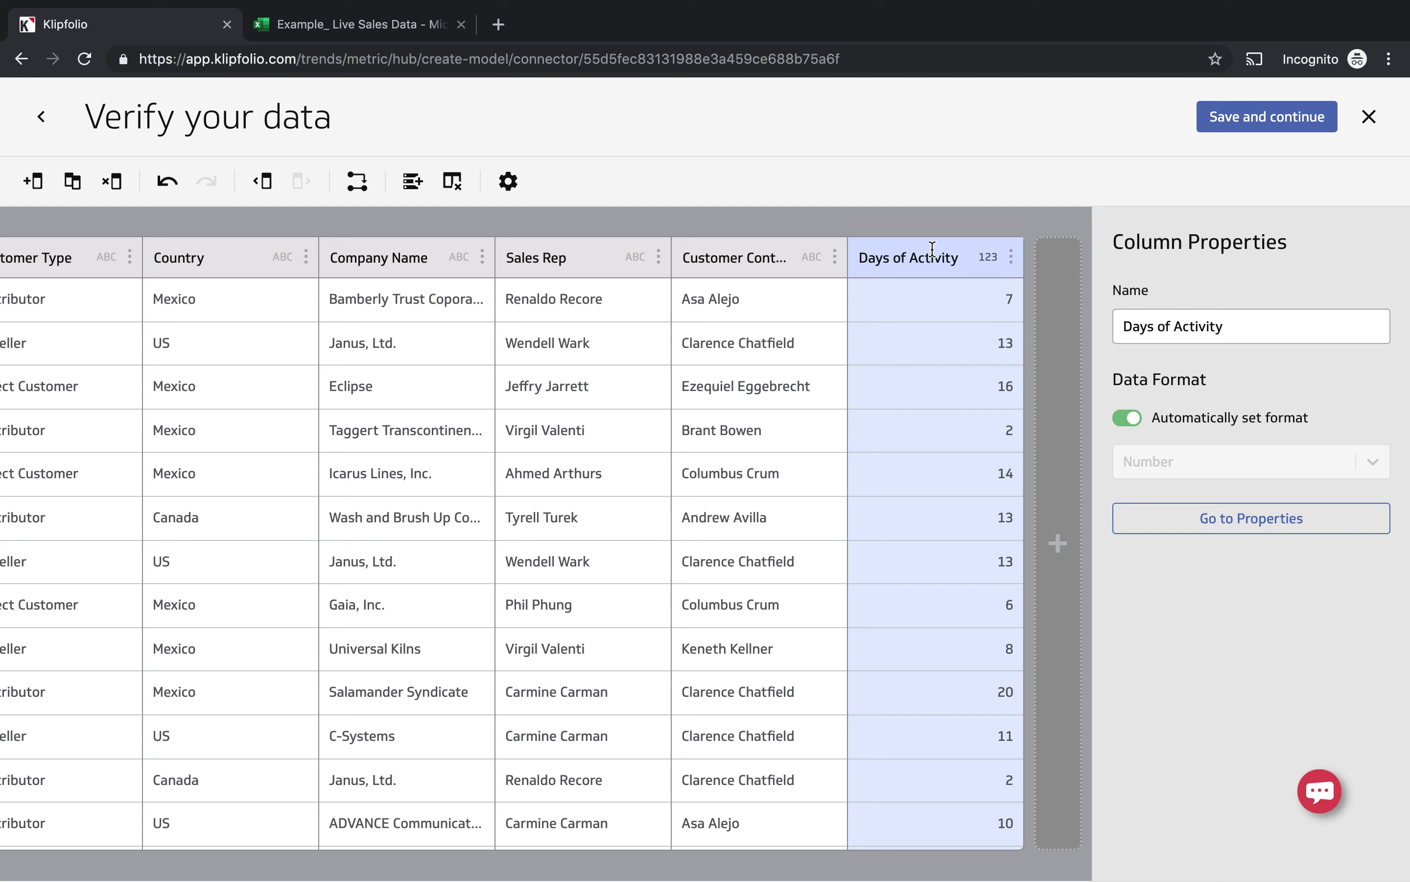
{"action": "left_click", "coordinate": [118, 189]}
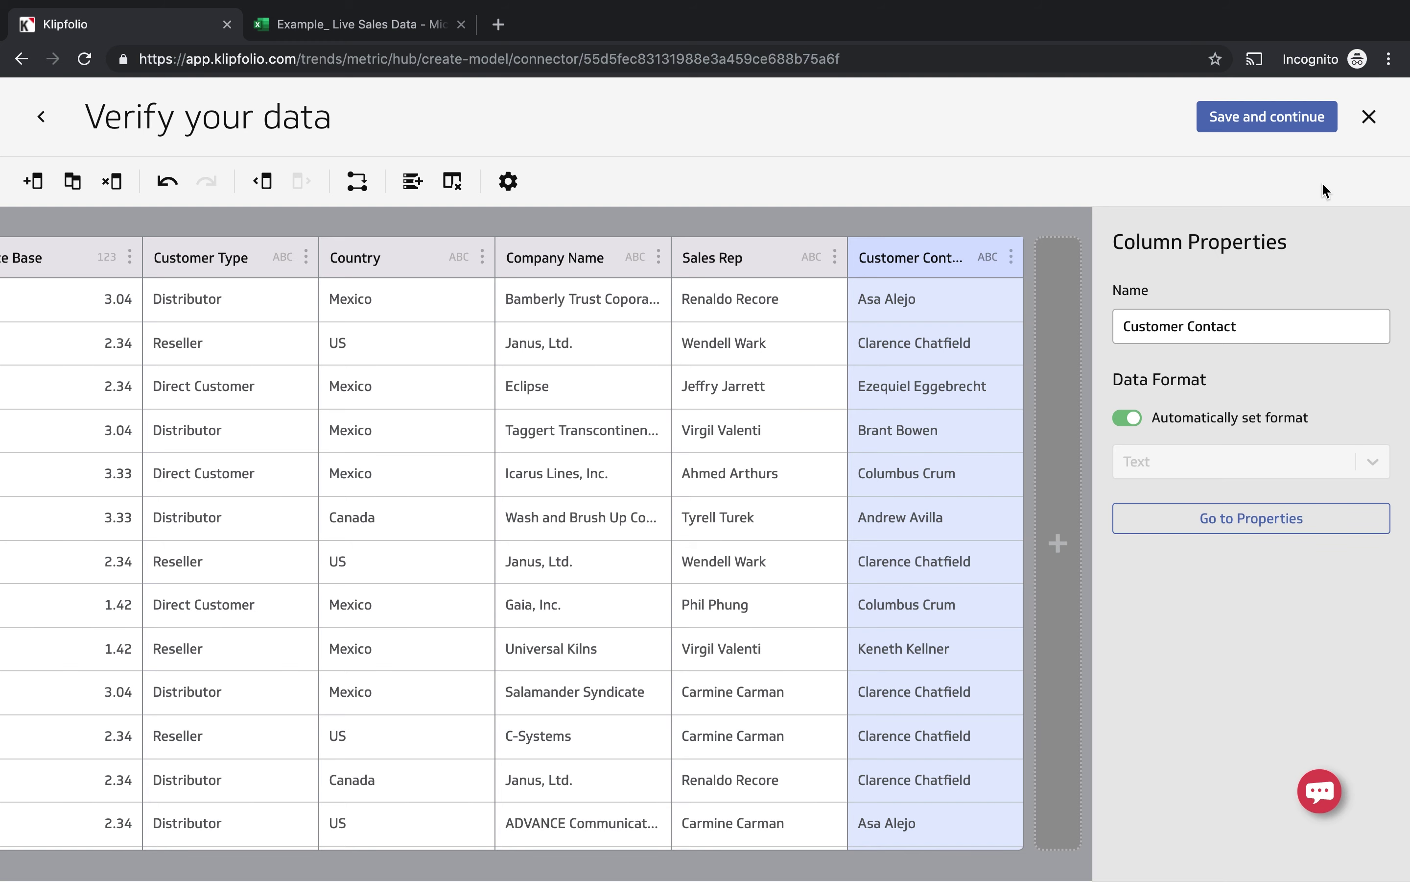
{"action": "left_click", "coordinate": [1284, 129]}
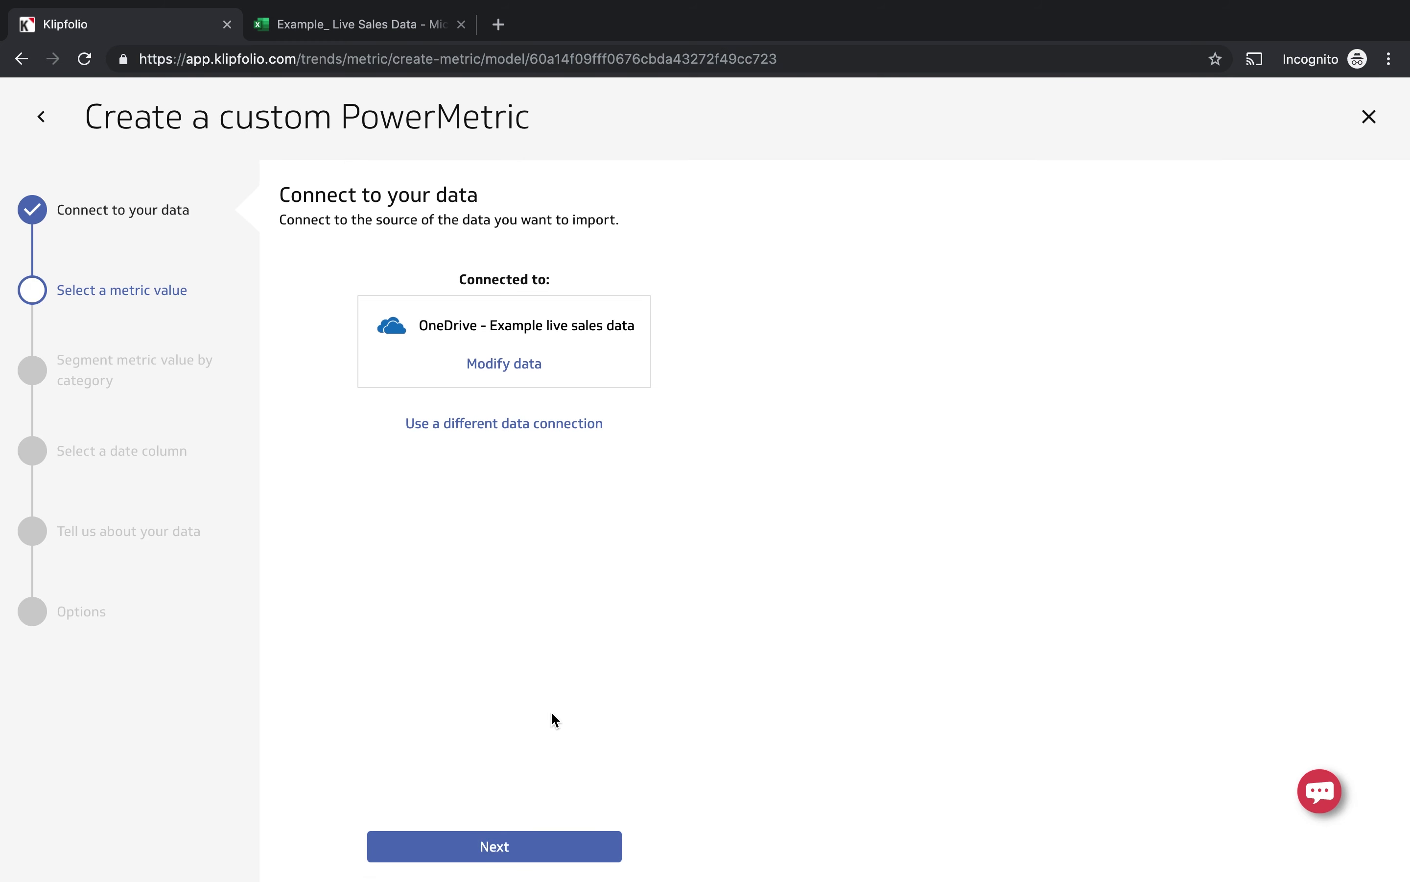
Step: Choose Revenue as the metric value, keep Sum as its default aggregation, and proceed to segmentation
{"action": "left_click", "coordinate": [494, 846]}
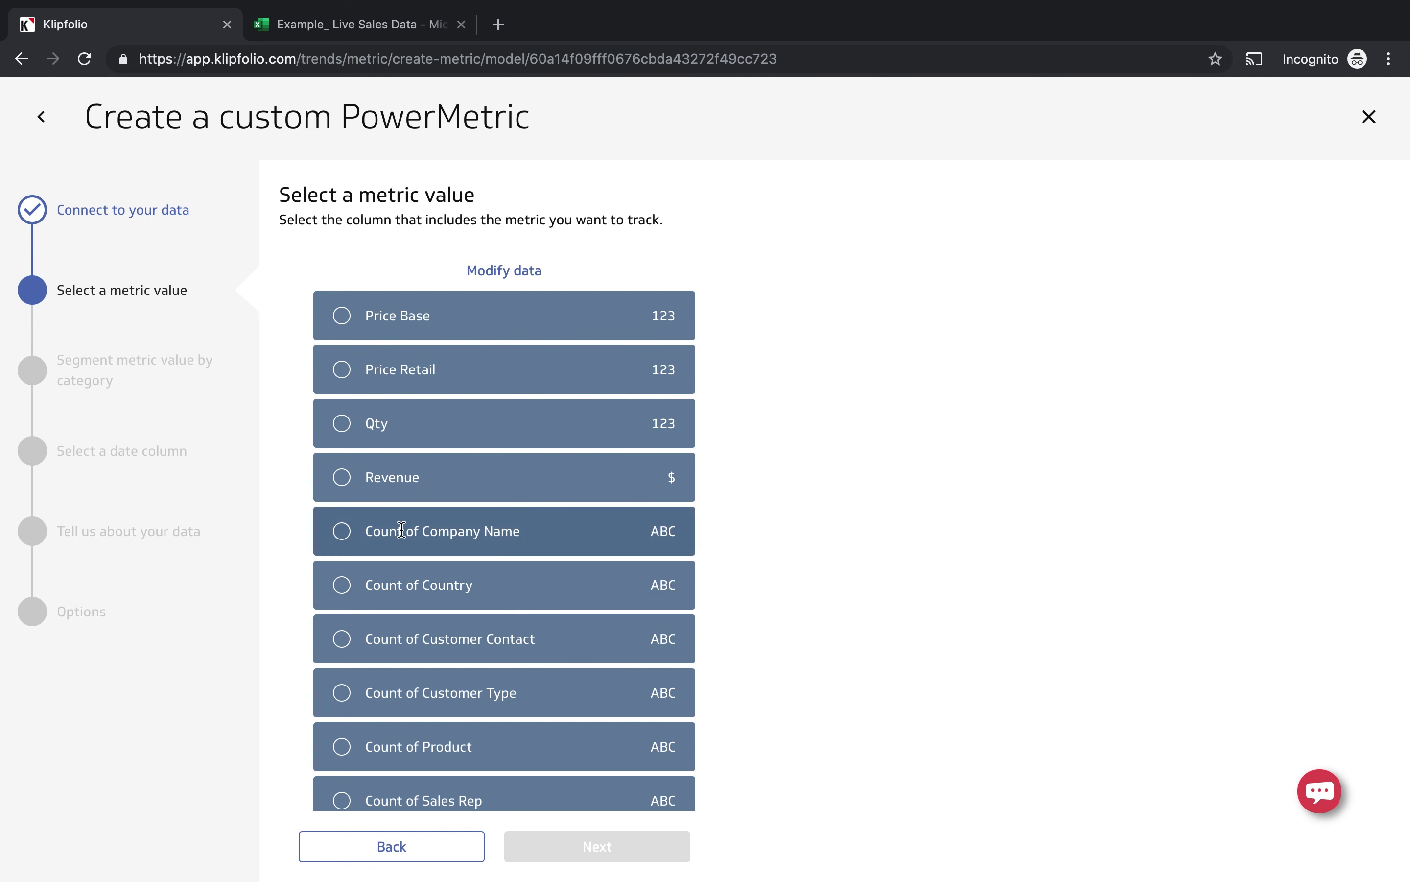
{"action": "left_click", "coordinate": [343, 479]}
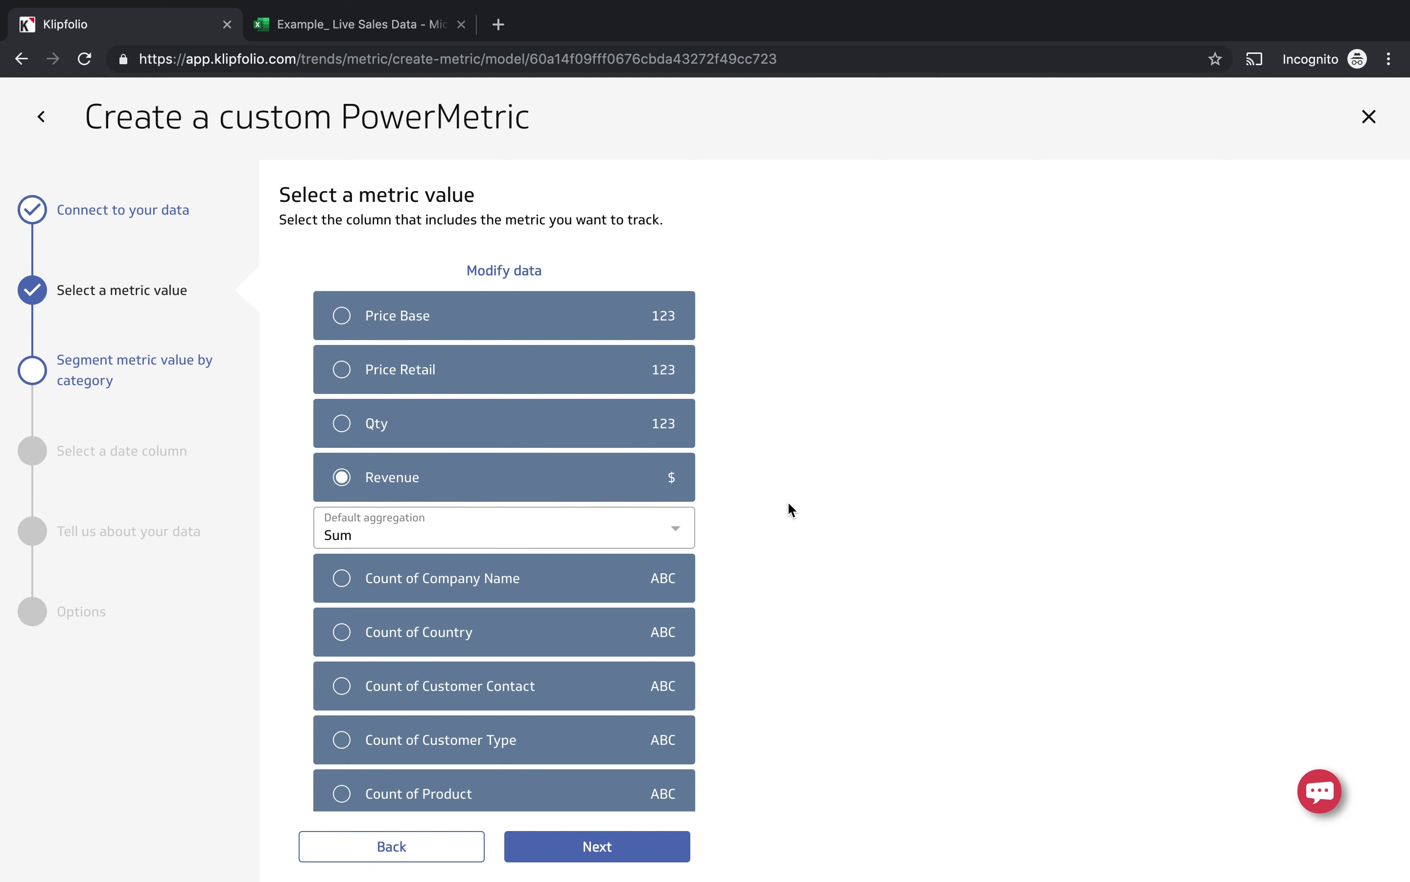
{"action": "left_click", "coordinate": [368, 532]}
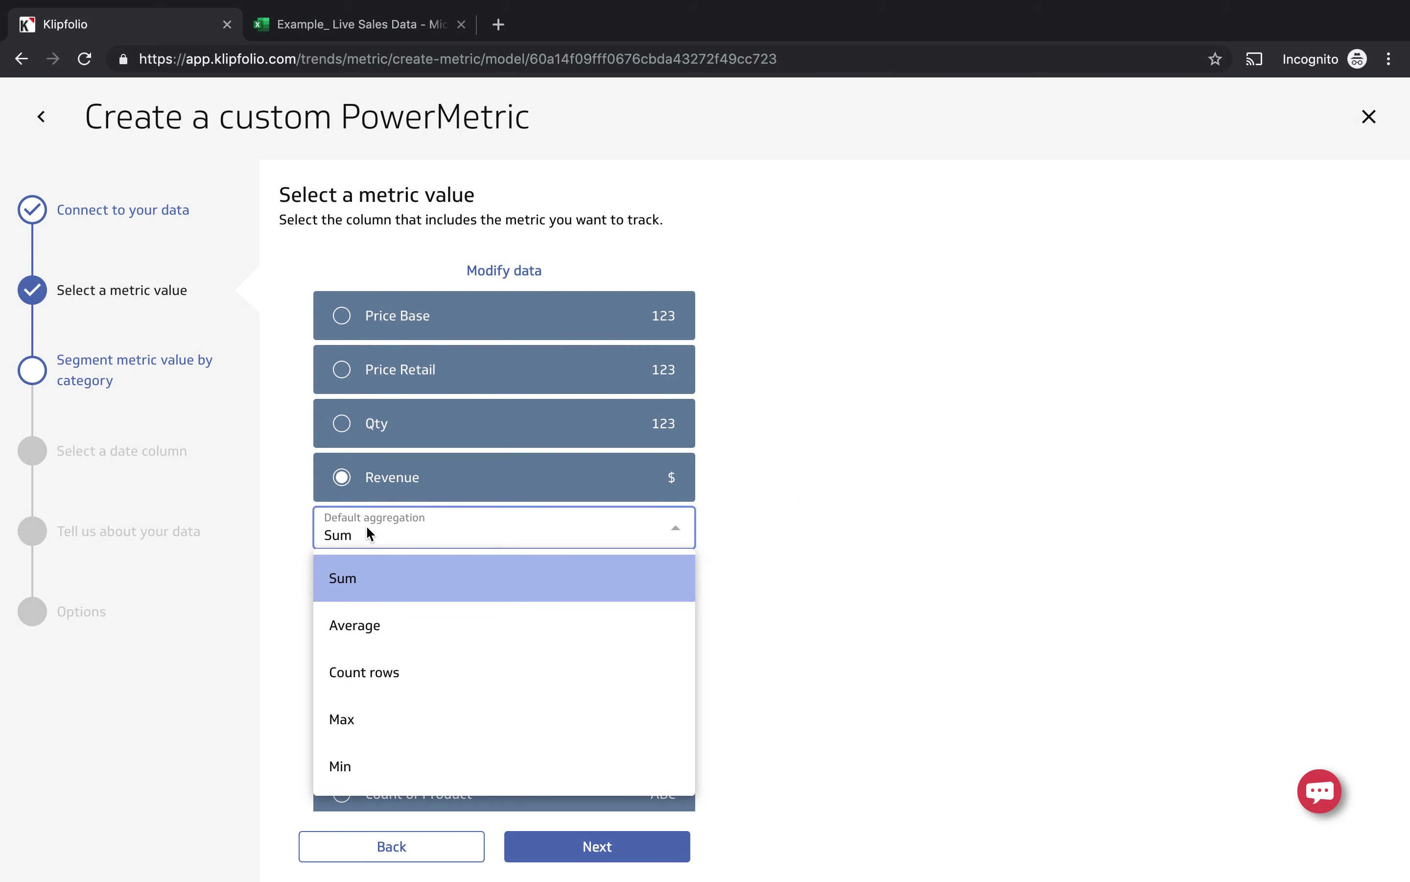
{"action": "left_click", "coordinate": [833, 518]}
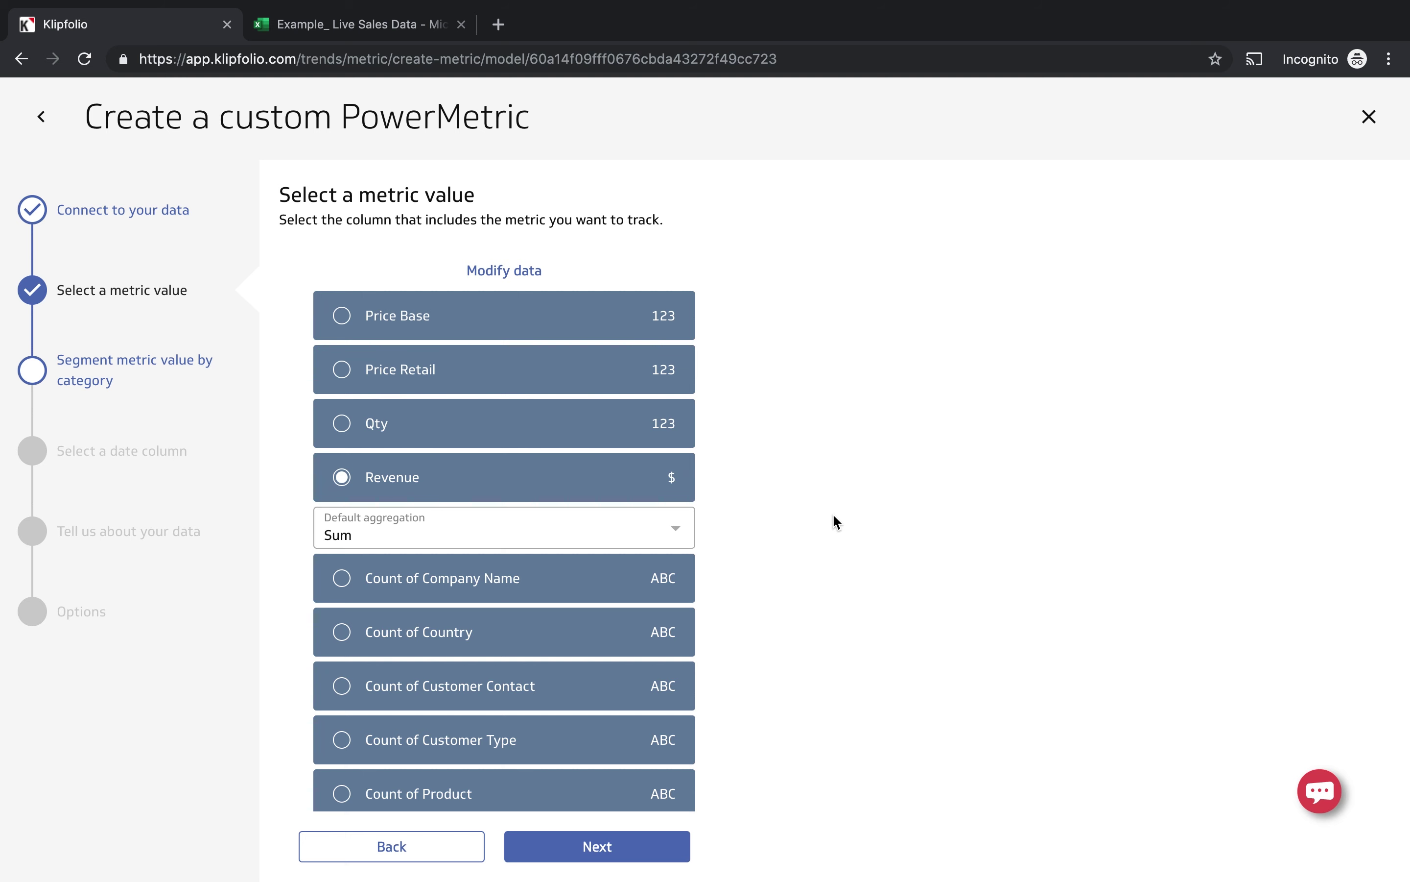
{"action": "left_click", "coordinate": [600, 848]}
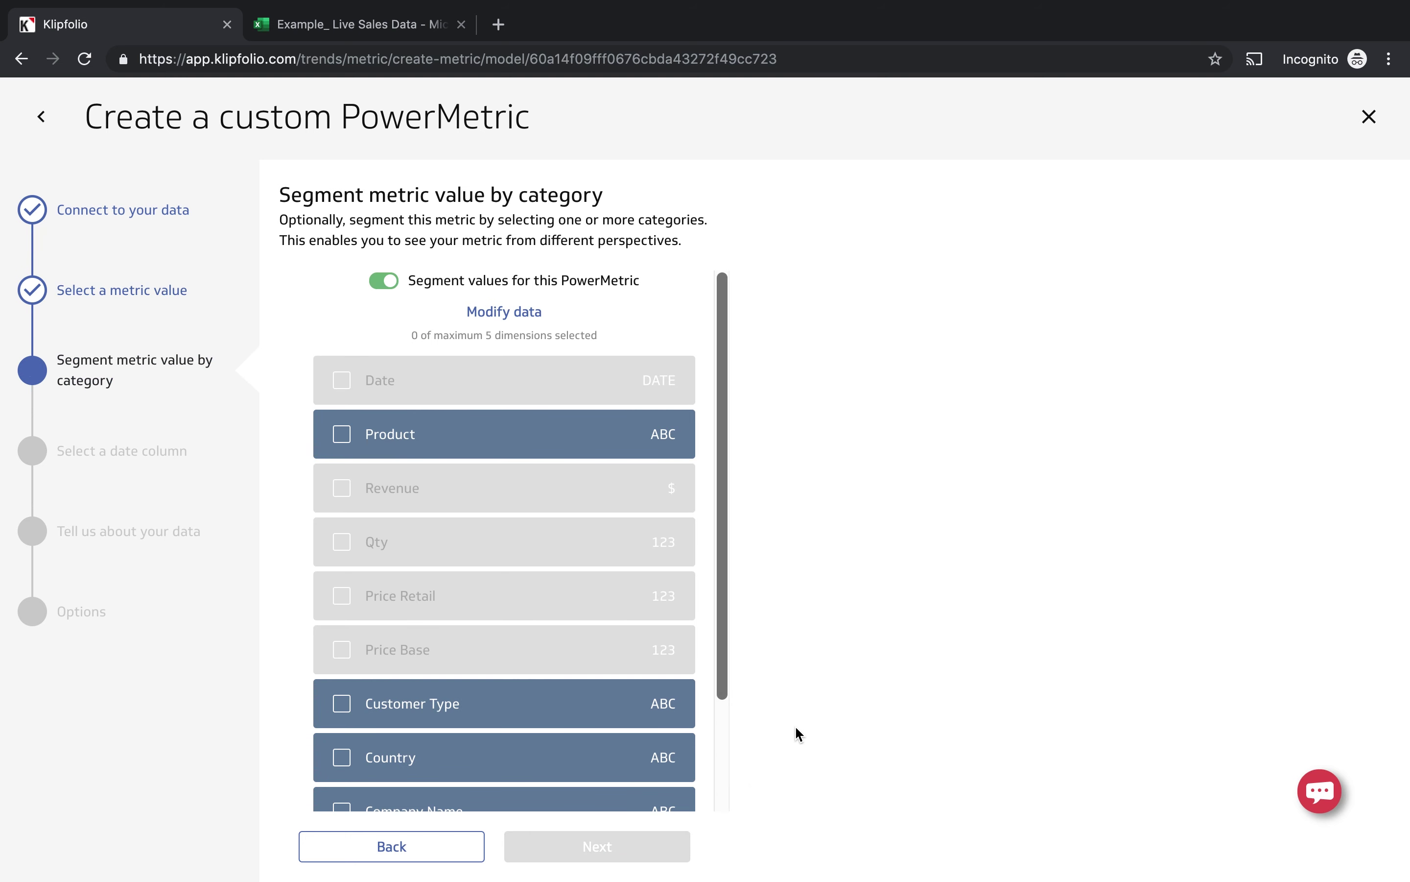
Step: Segment the metric by Product, Country and Sales Rep, and proceed to the date column selection
{"action": "scroll", "coordinate": [598, 702], "scroll_direction": "down", "scroll_amount": 3}
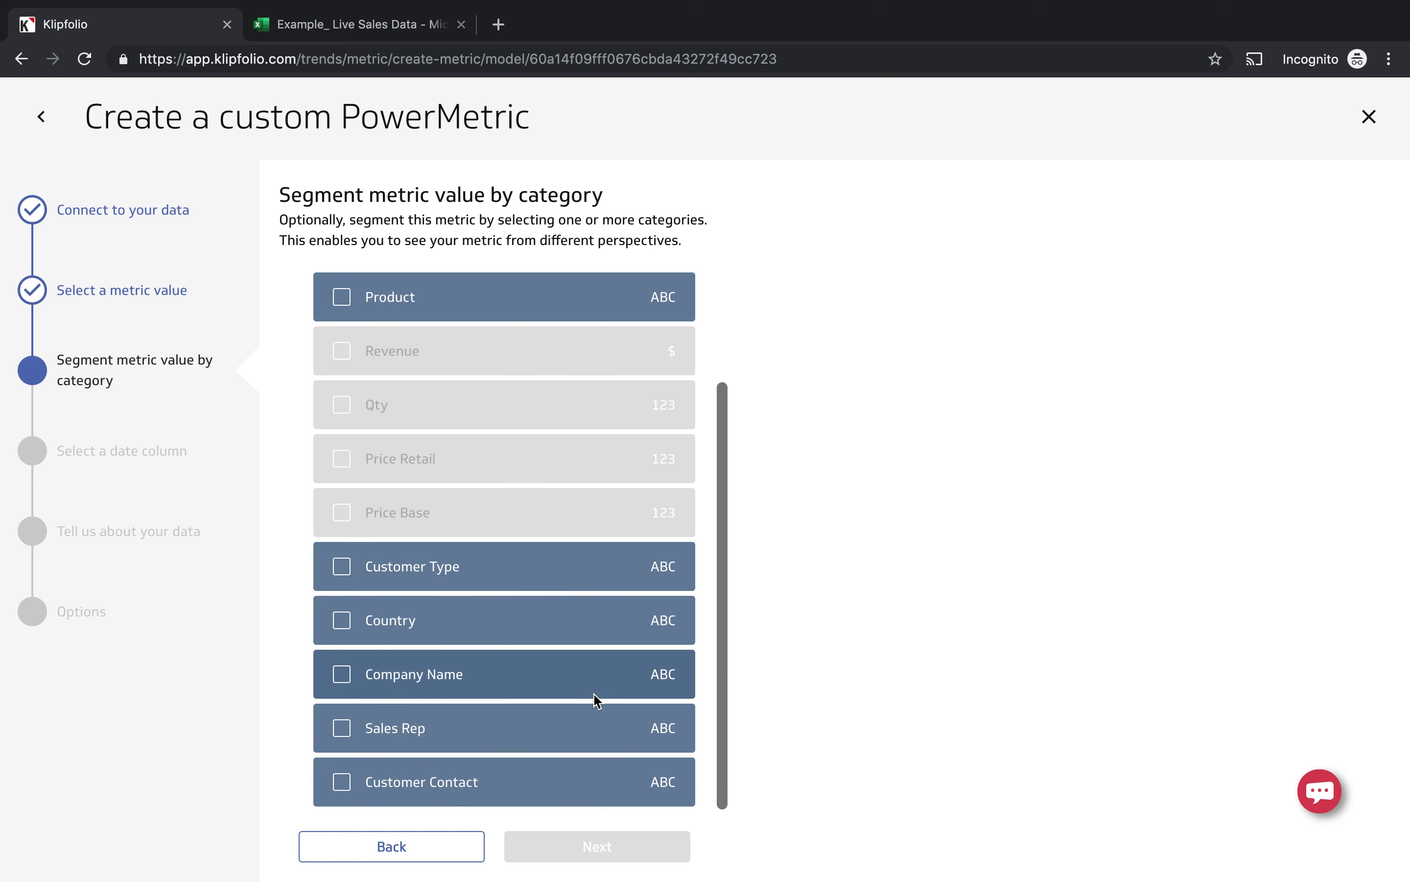
{"action": "left_click", "coordinate": [341, 303]}
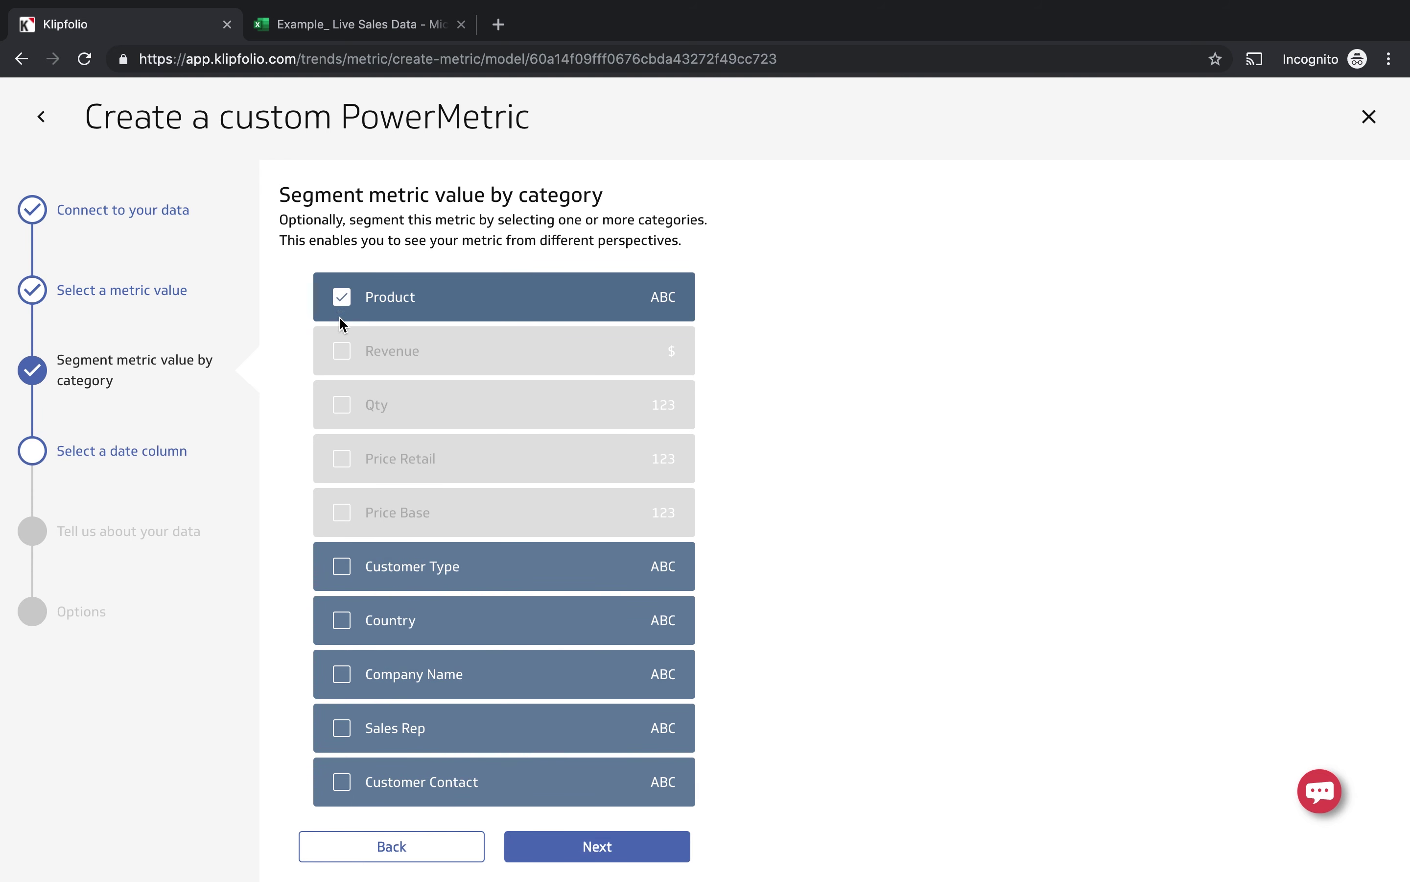
{"action": "left_click", "coordinate": [352, 627]}
{"action": "left_click", "coordinate": [353, 738]}
{"action": "left_click", "coordinate": [561, 847]}
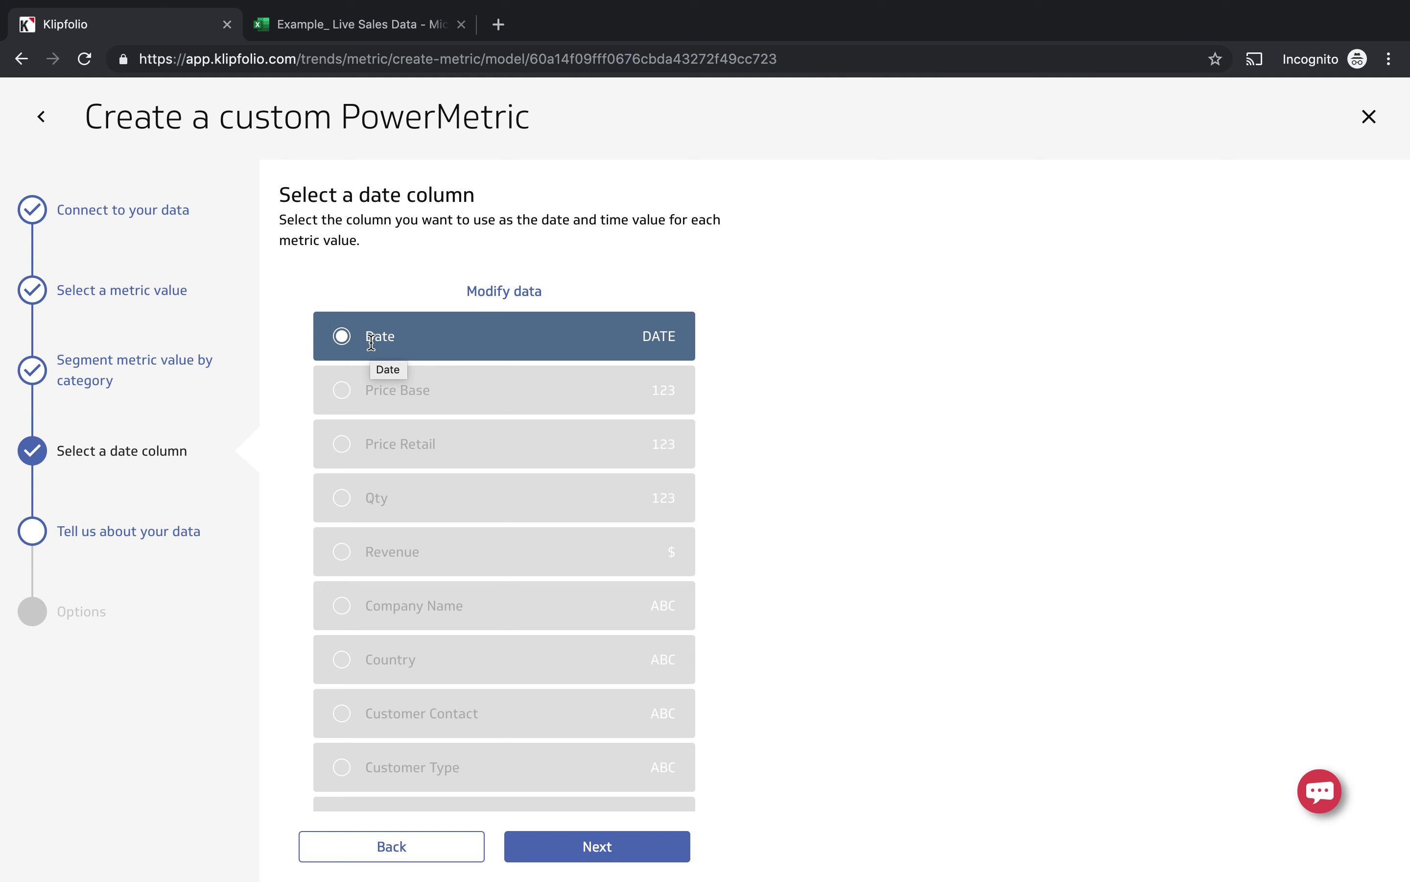
Step: Use Date as the date column and a daily Periodic summary as the data type, and proceed to the metric options
{"action": "scroll", "coordinate": [299, 429], "scroll_direction": "down", "scroll_amount": 3}
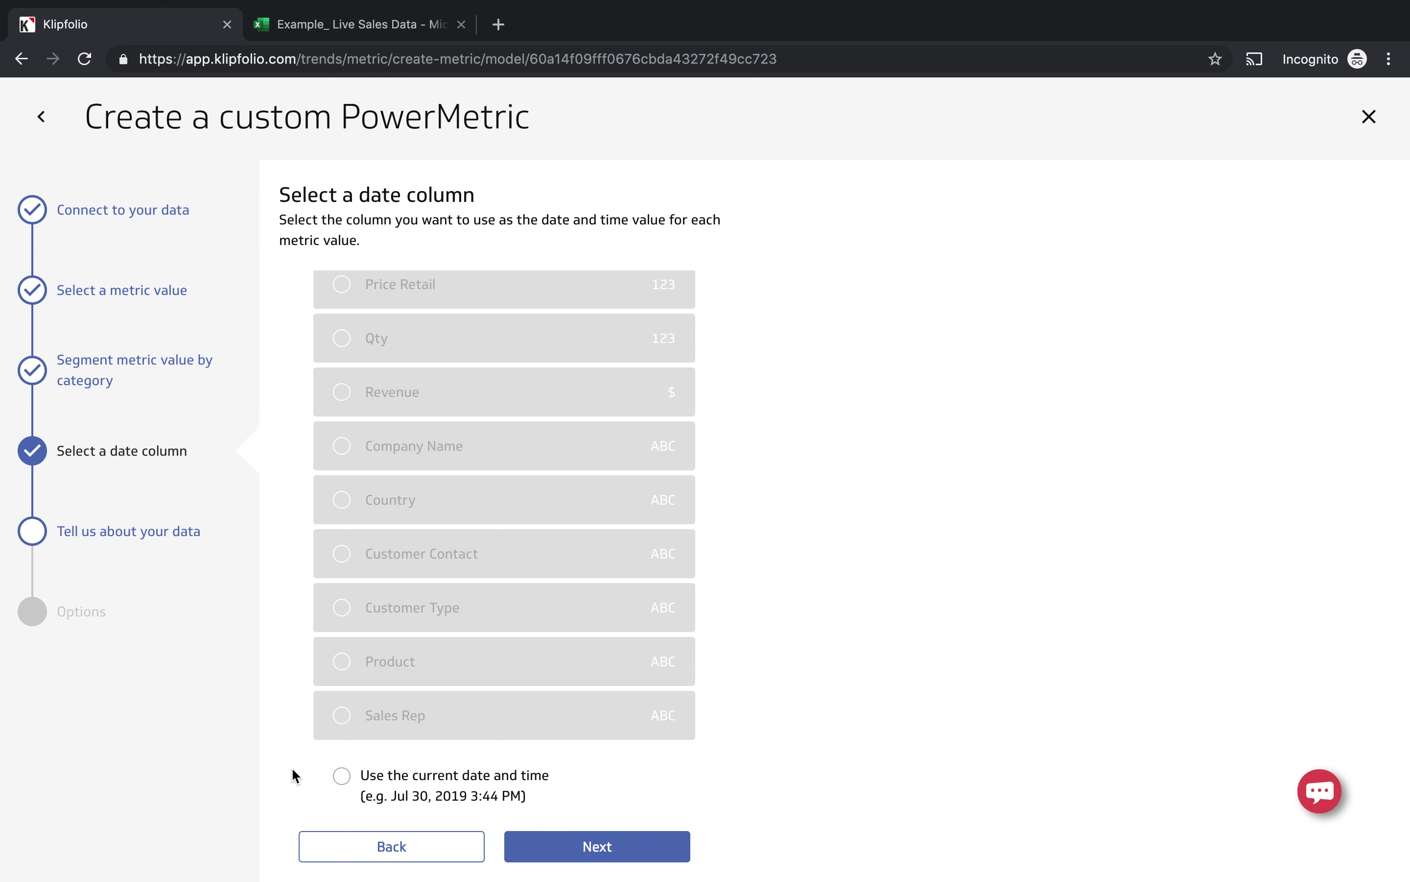
{"action": "scroll", "coordinate": [291, 767], "scroll_direction": "up", "scroll_amount": 3}
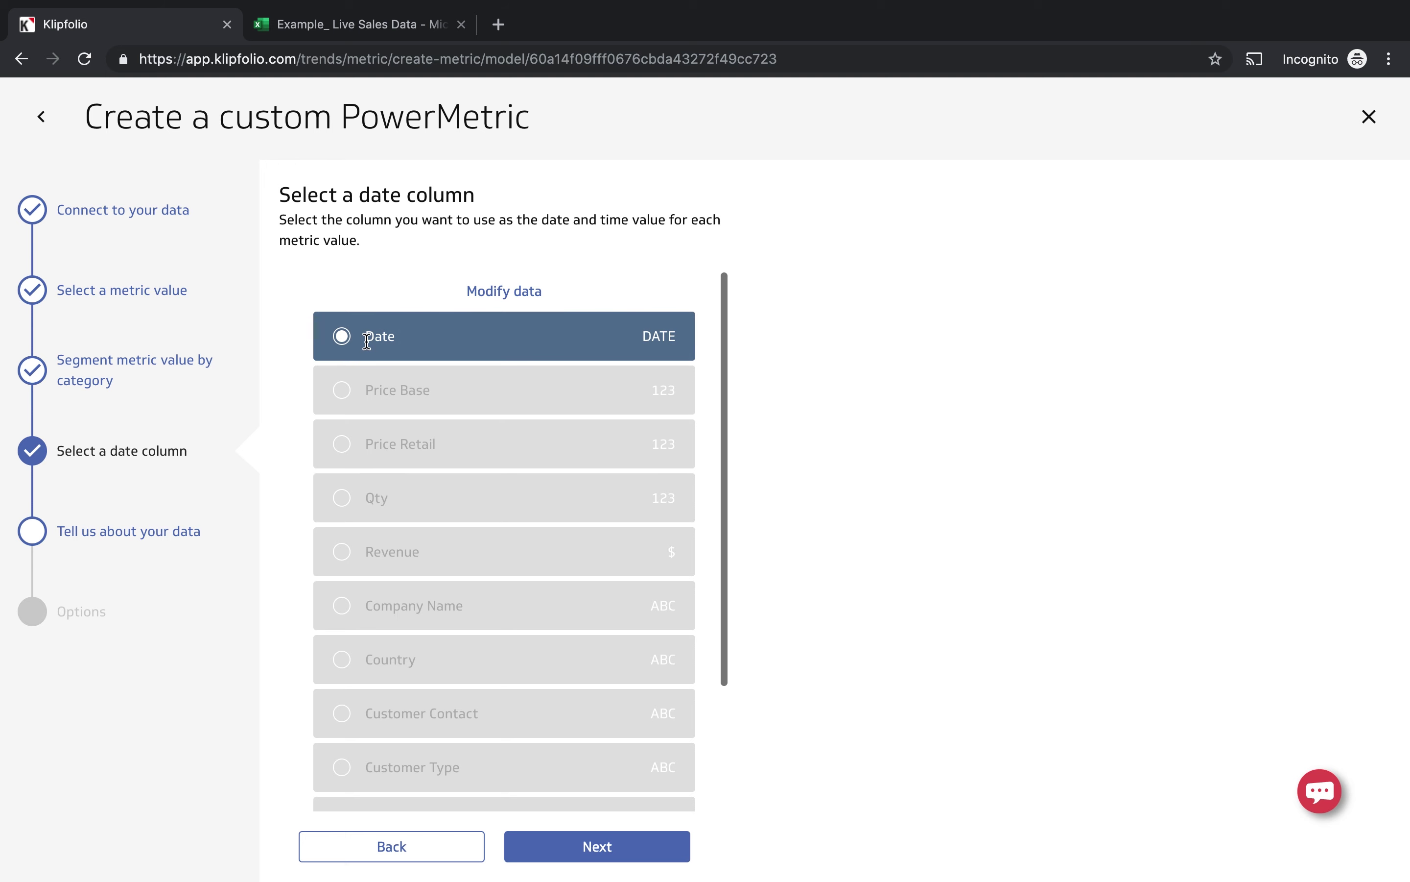
{"action": "left_click", "coordinate": [561, 848]}
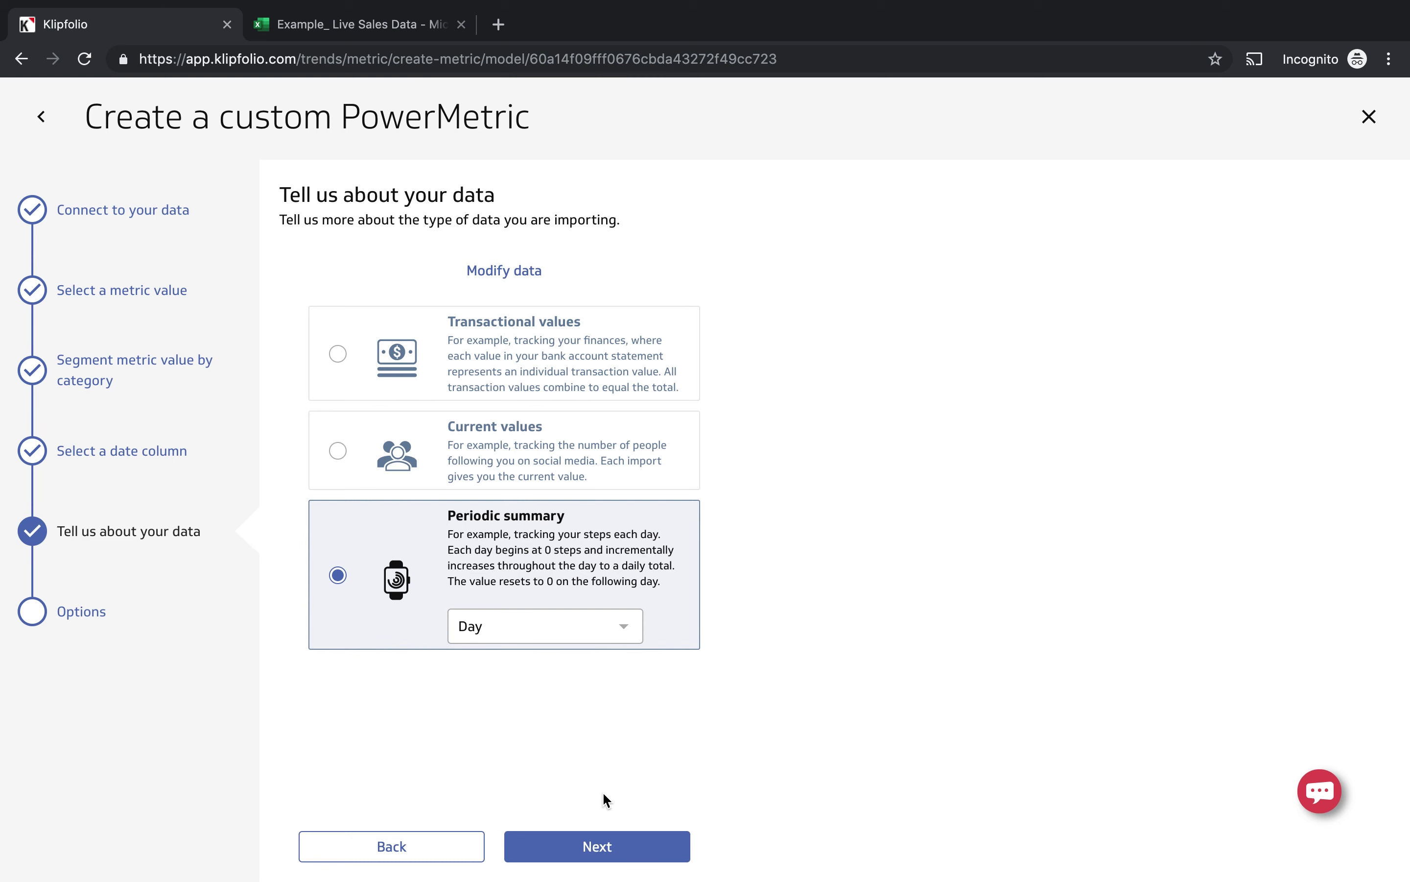
{"action": "left_click", "coordinate": [596, 845]}
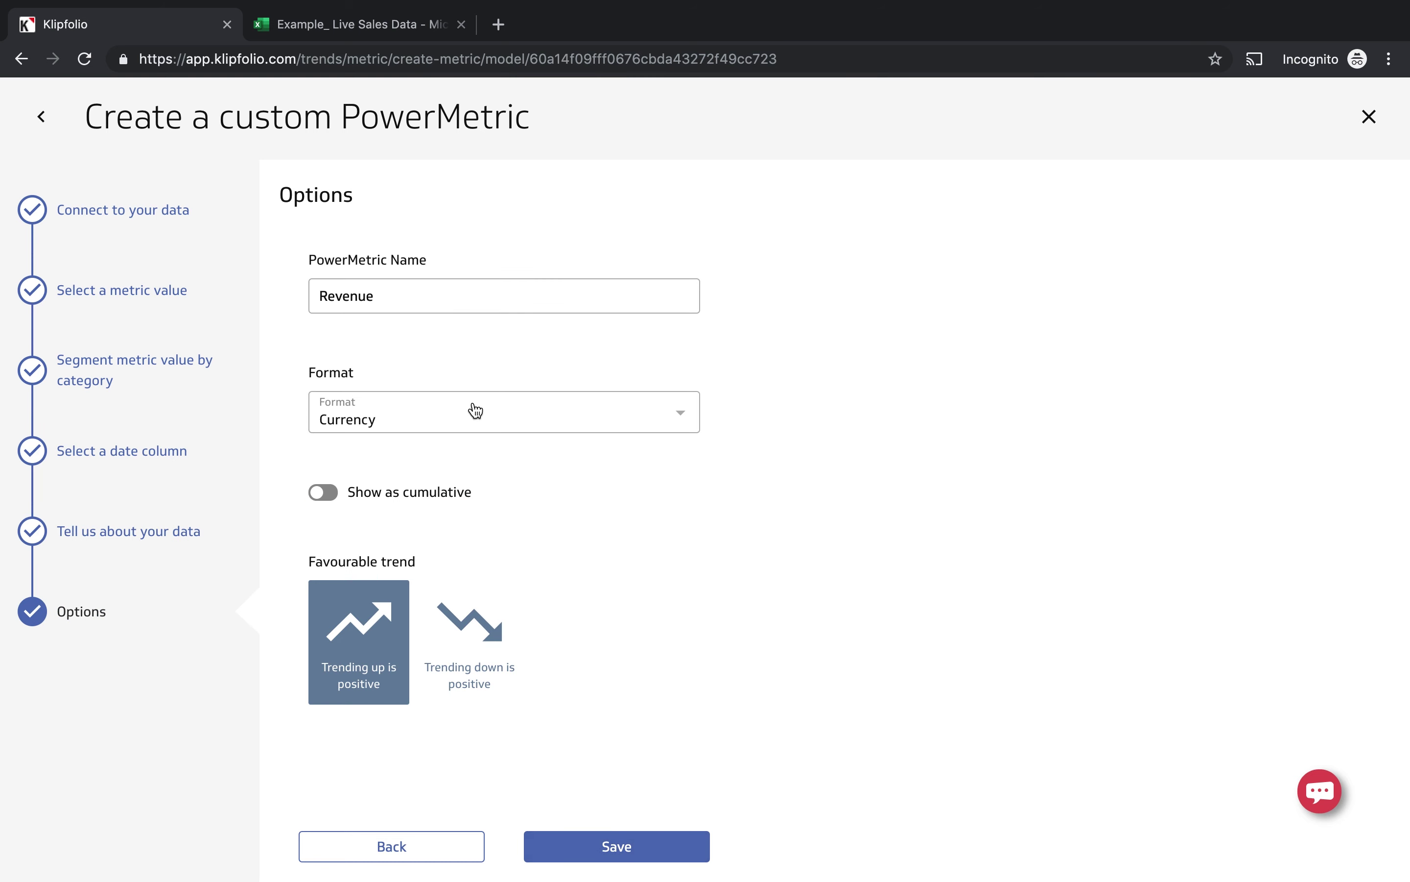
Step: Name the PowerMetric Product Sales and save it with the Currency format and upward trend as positive
{"action": "left_click_drag", "start_coordinate": [441, 296], "coordinate": [310, 292]}
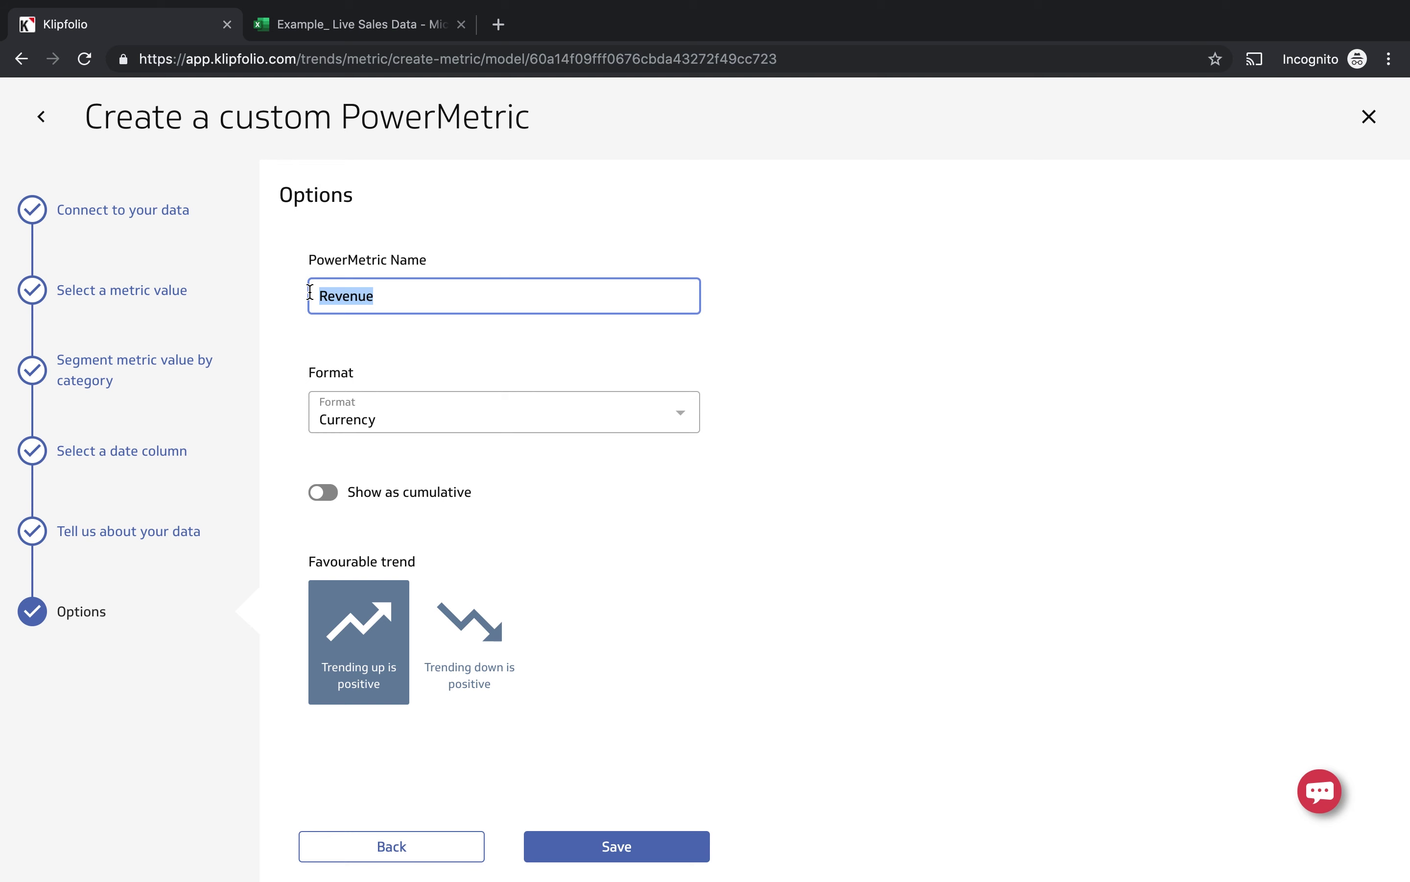
{"action": "type", "text": "Product Sales"}
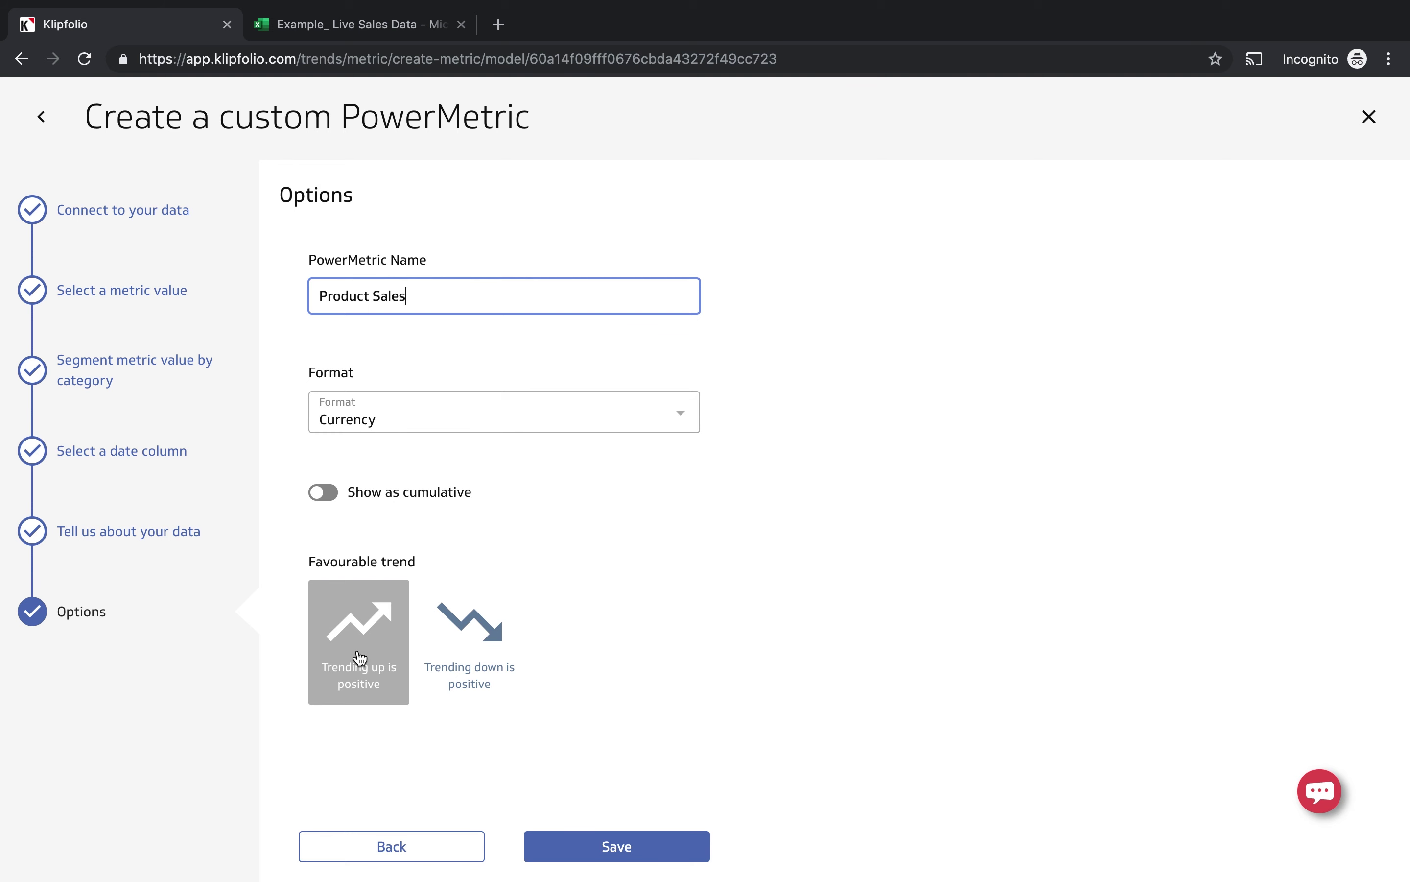
{"action": "left_click", "coordinate": [617, 848]}
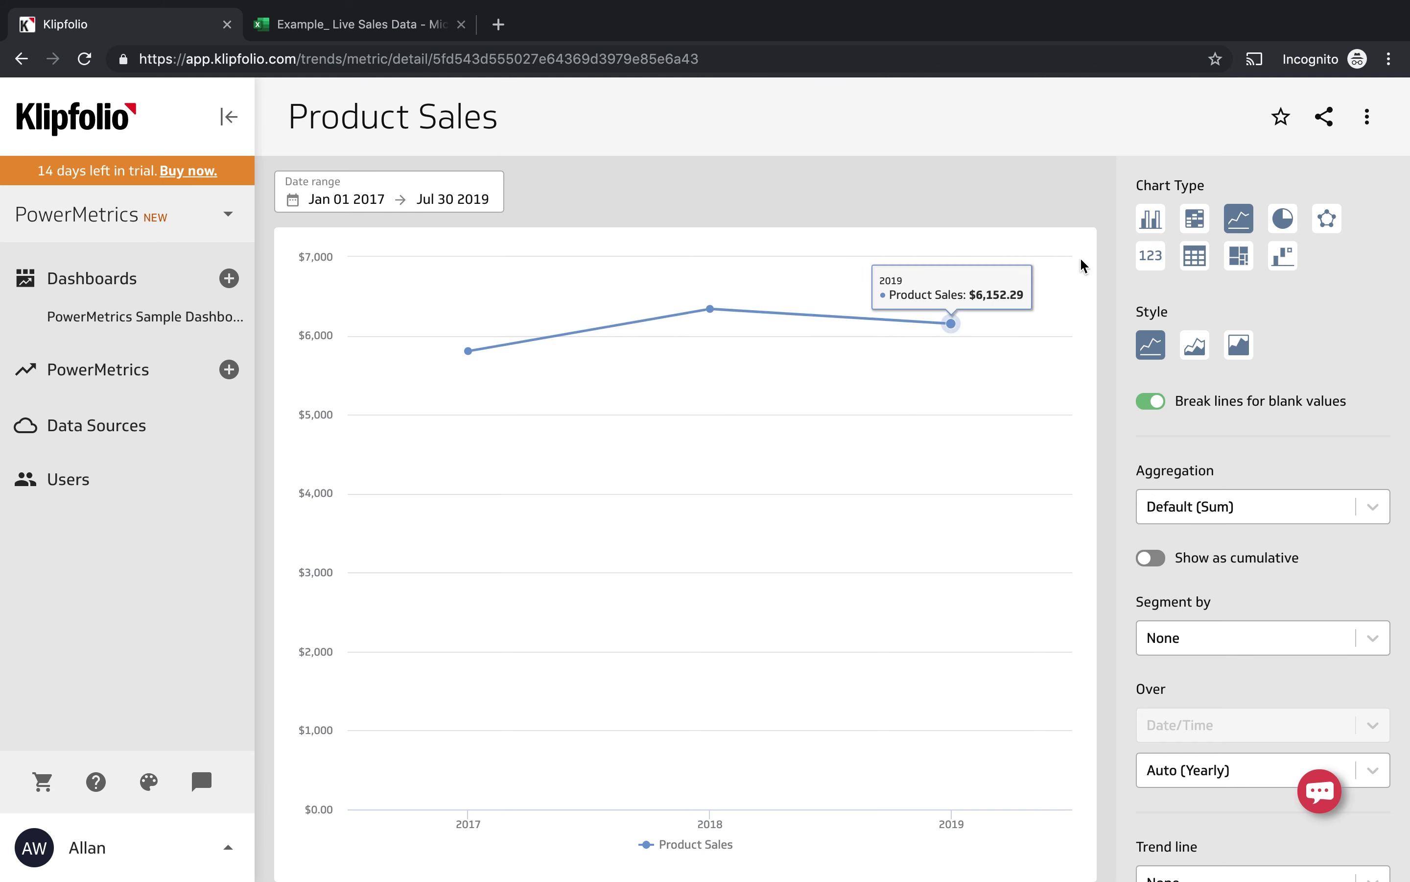
Step: Segment the Product Sales line chart by Product and change its style to stacked area
{"action": "left_click", "coordinate": [1208, 636]}
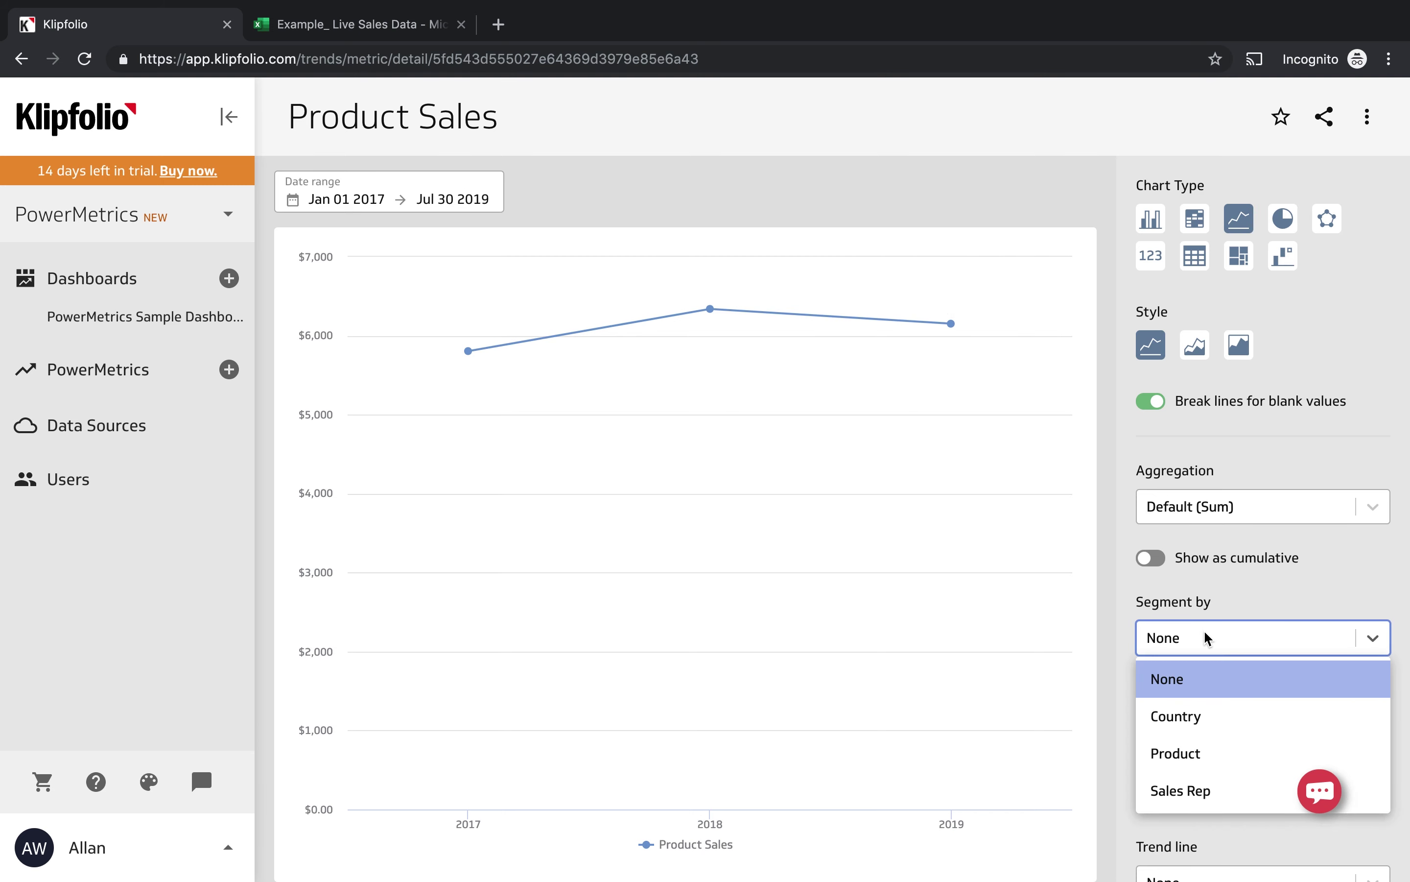
{"action": "left_click", "coordinate": [1178, 753]}
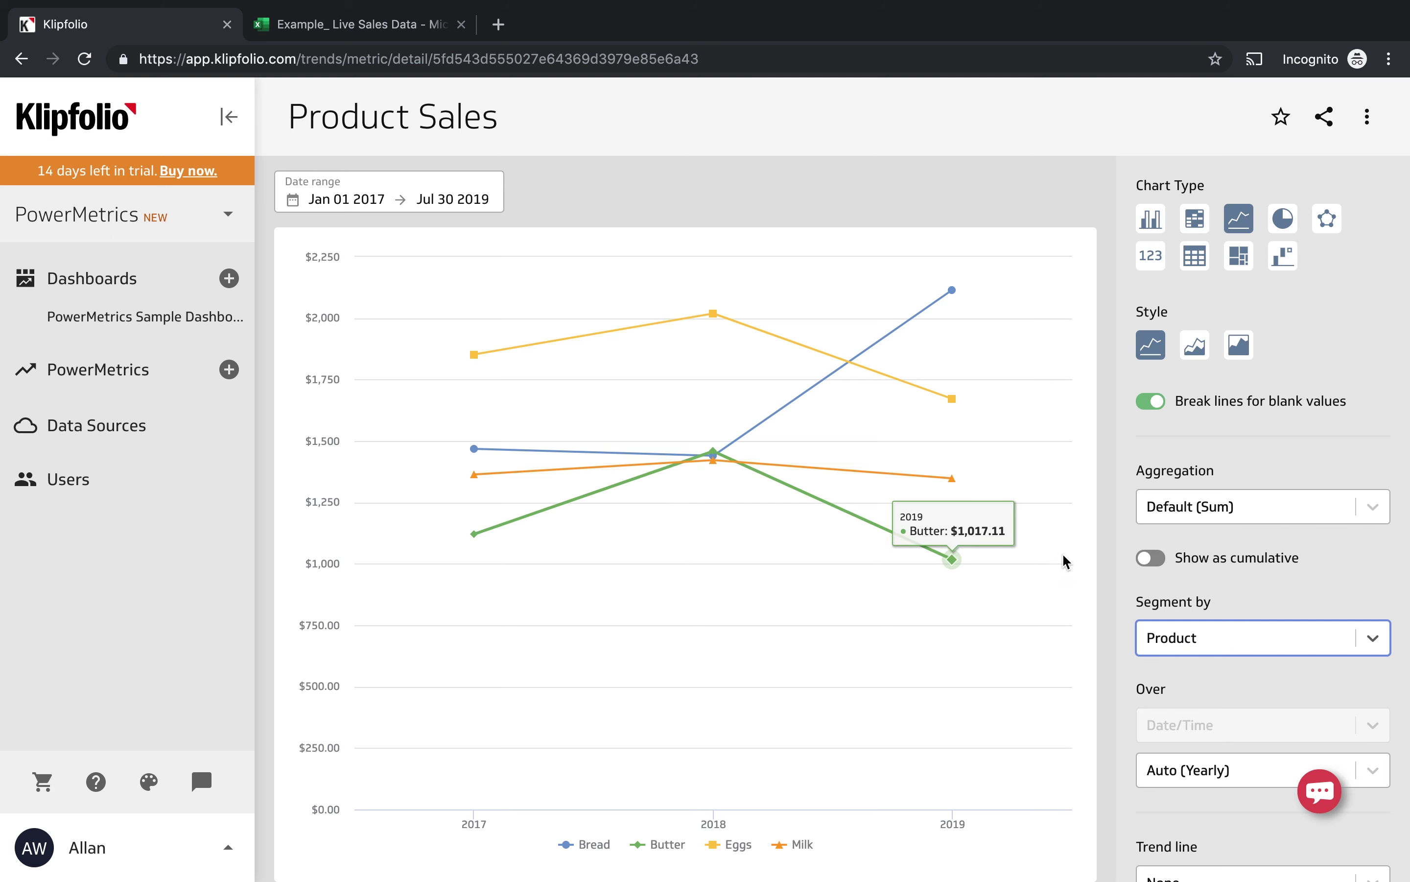
{"action": "left_click", "coordinate": [1204, 355]}
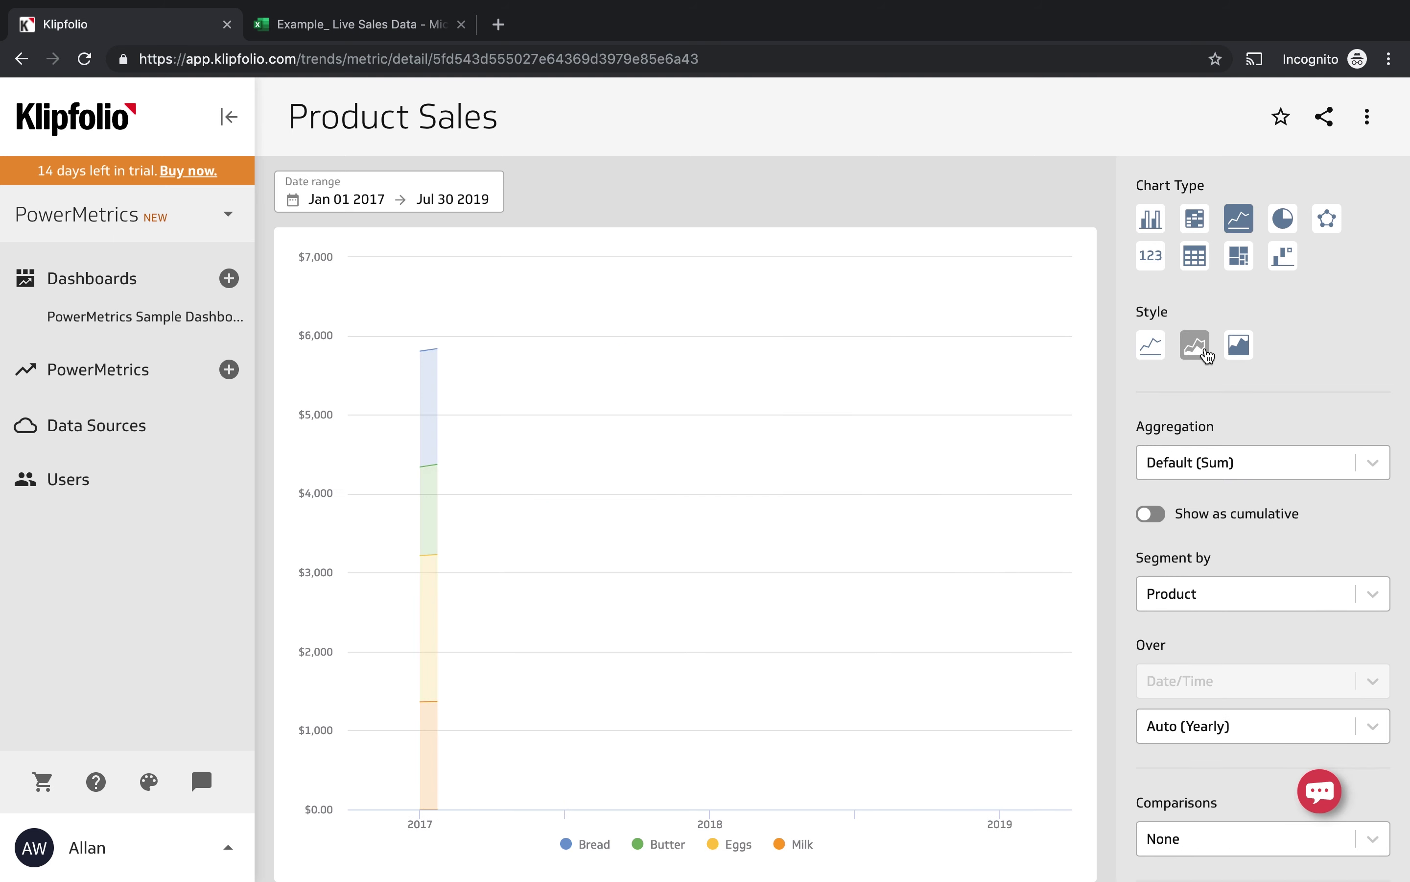
Step: Limit the chart's date range to the Last 6 months
{"action": "left_click", "coordinate": [468, 192]}
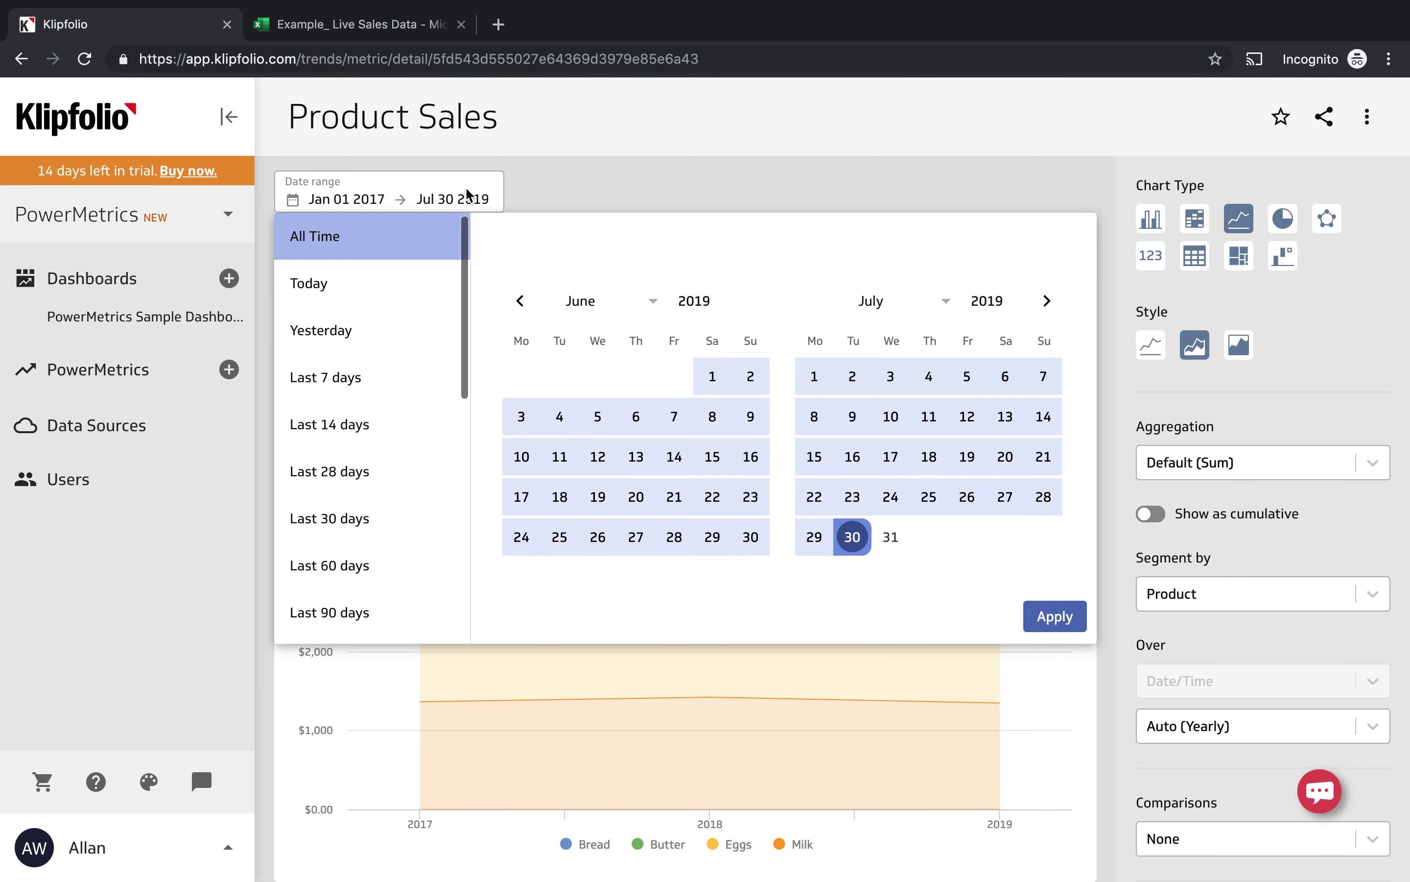
{"action": "scroll", "coordinate": [368, 446], "scroll_direction": "down", "scroll_amount": 1}
{"action": "scroll", "coordinate": [368, 449], "scroll_direction": "down", "scroll_amount": 5}
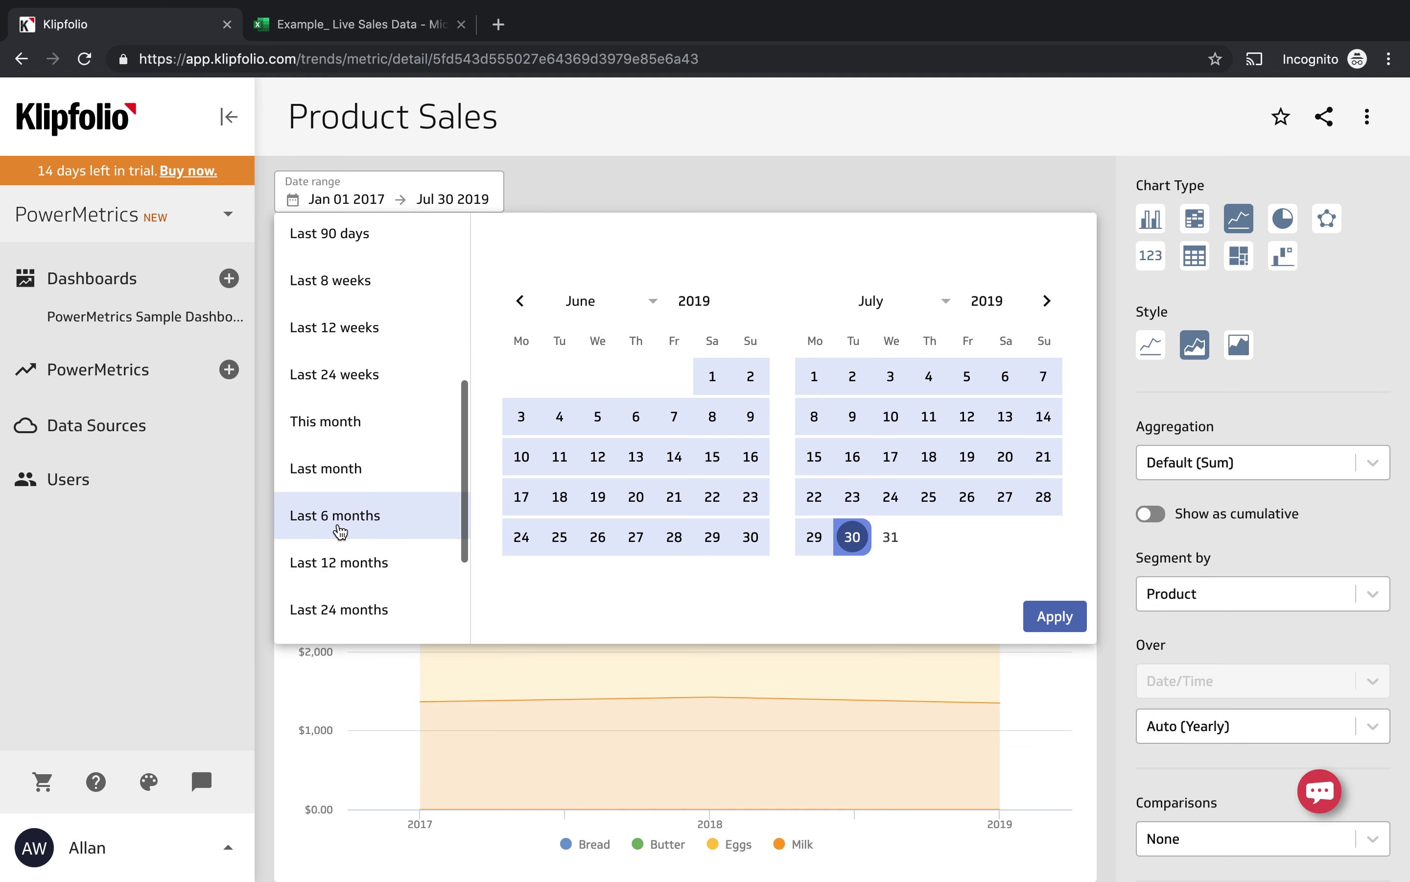
{"action": "left_click", "coordinate": [338, 516]}
{"action": "left_click", "coordinate": [1070, 620]}
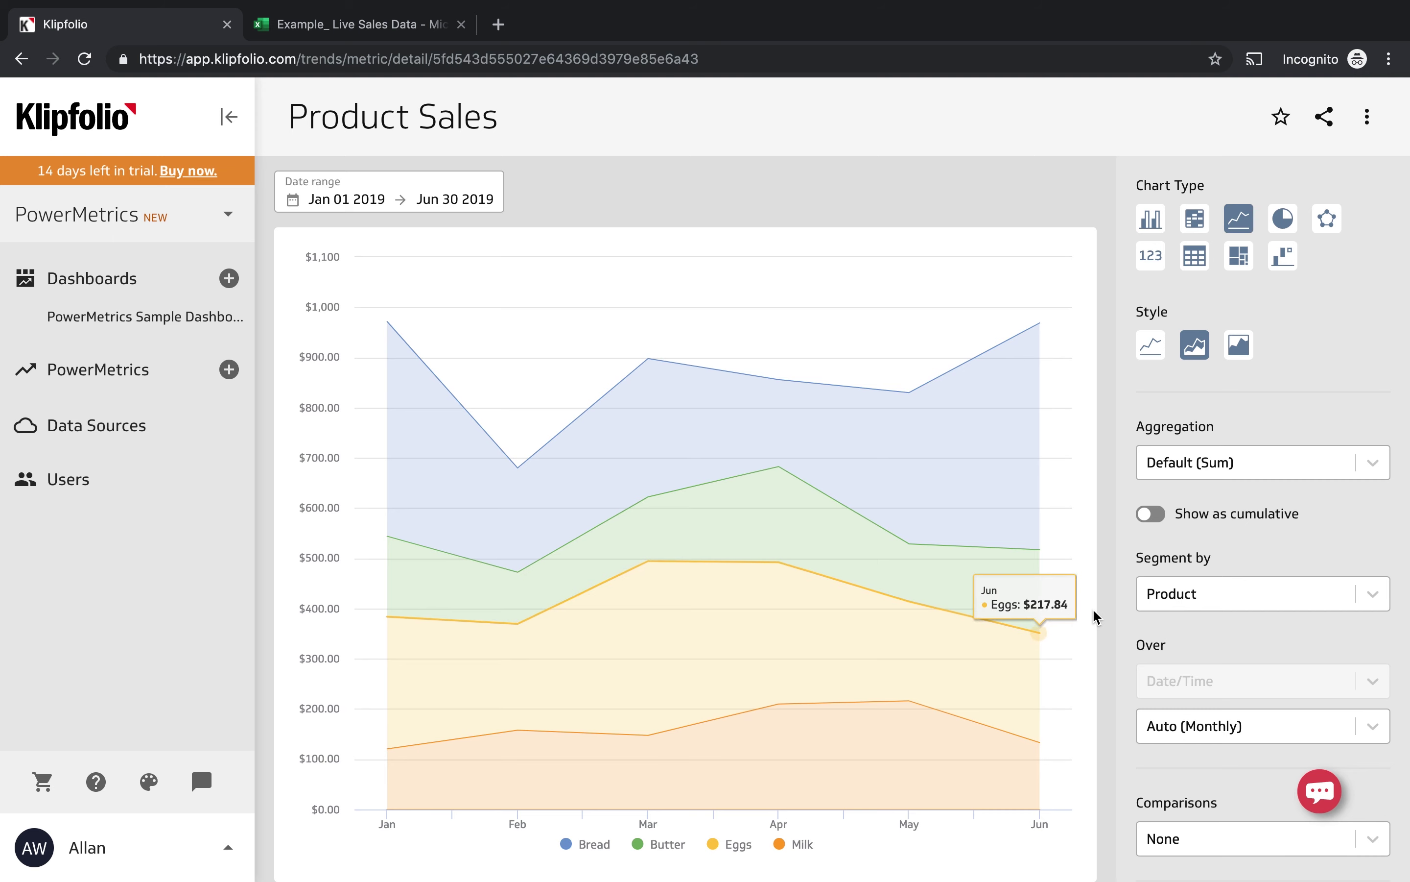
Step: Filter the chart by Country to include only US
{"action": "scroll", "coordinate": [1199, 577], "scroll_direction": "down", "scroll_amount": 2}
{"action": "scroll", "coordinate": [1200, 579], "scroll_direction": "down", "scroll_amount": 2}
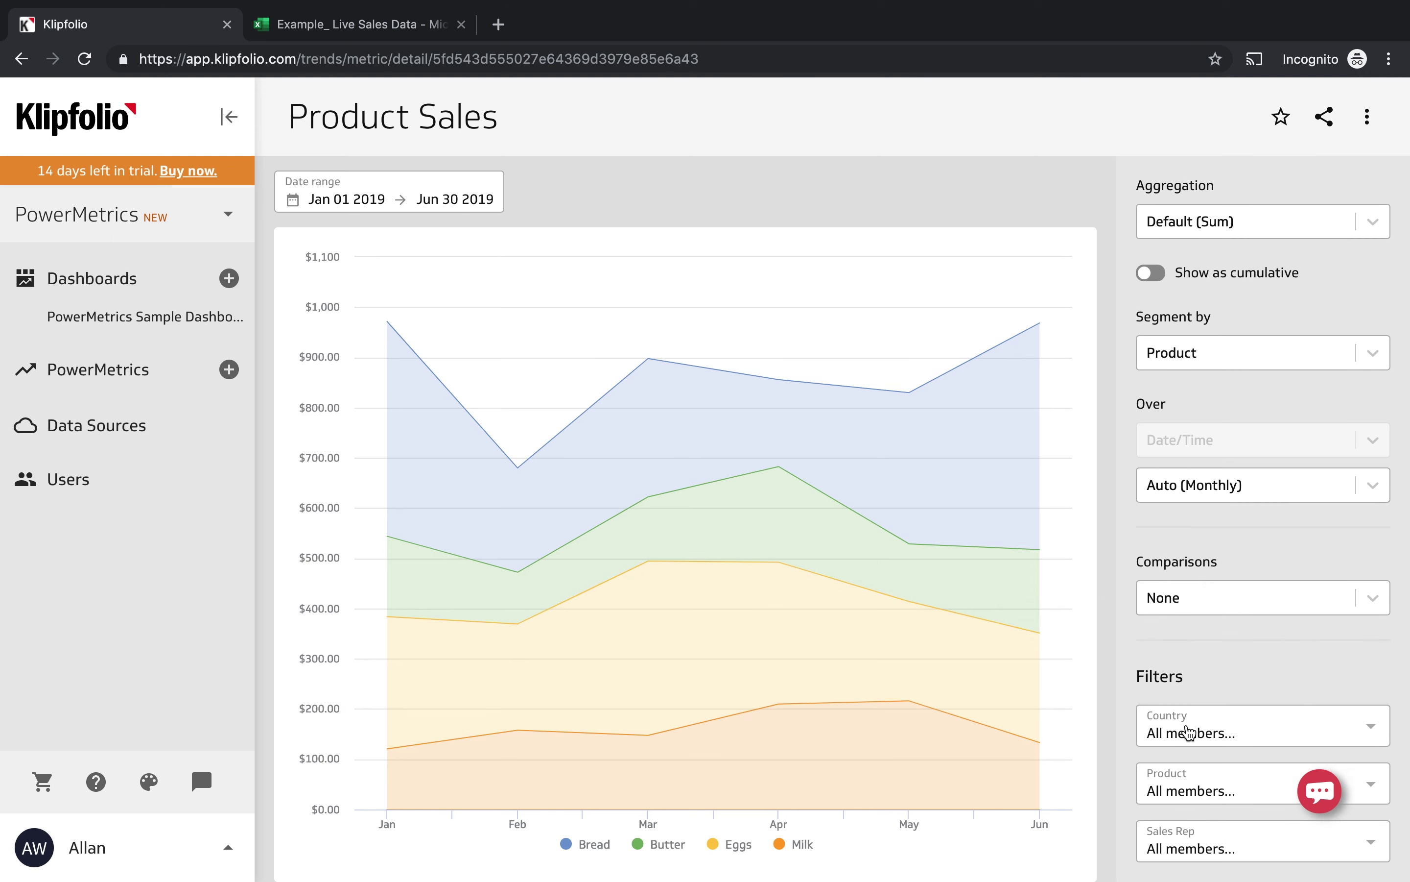
{"action": "left_click", "coordinate": [1189, 732]}
{"action": "left_click", "coordinate": [1140, 760]}
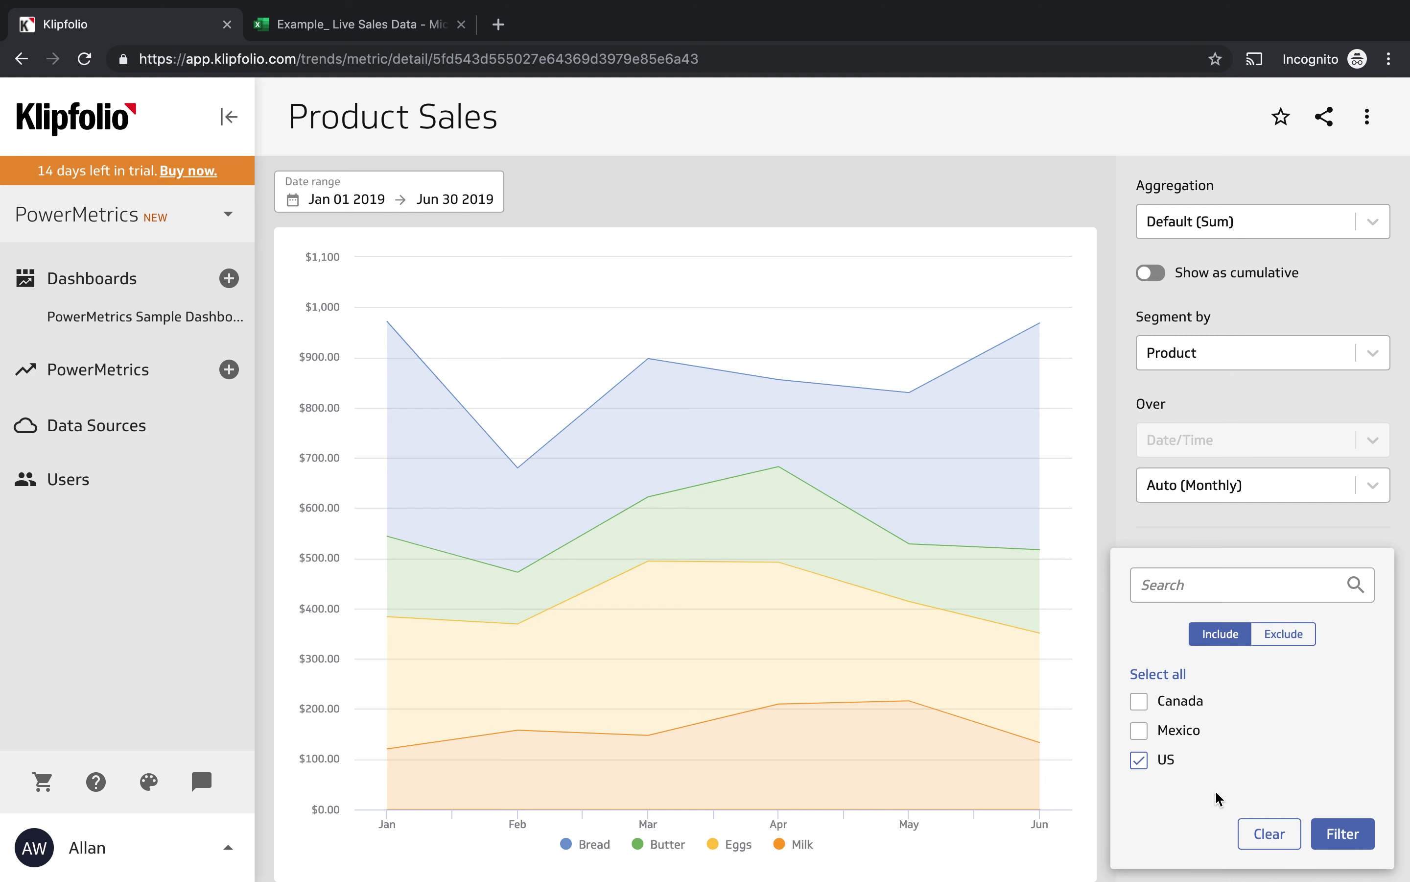
{"action": "left_click", "coordinate": [1335, 834]}
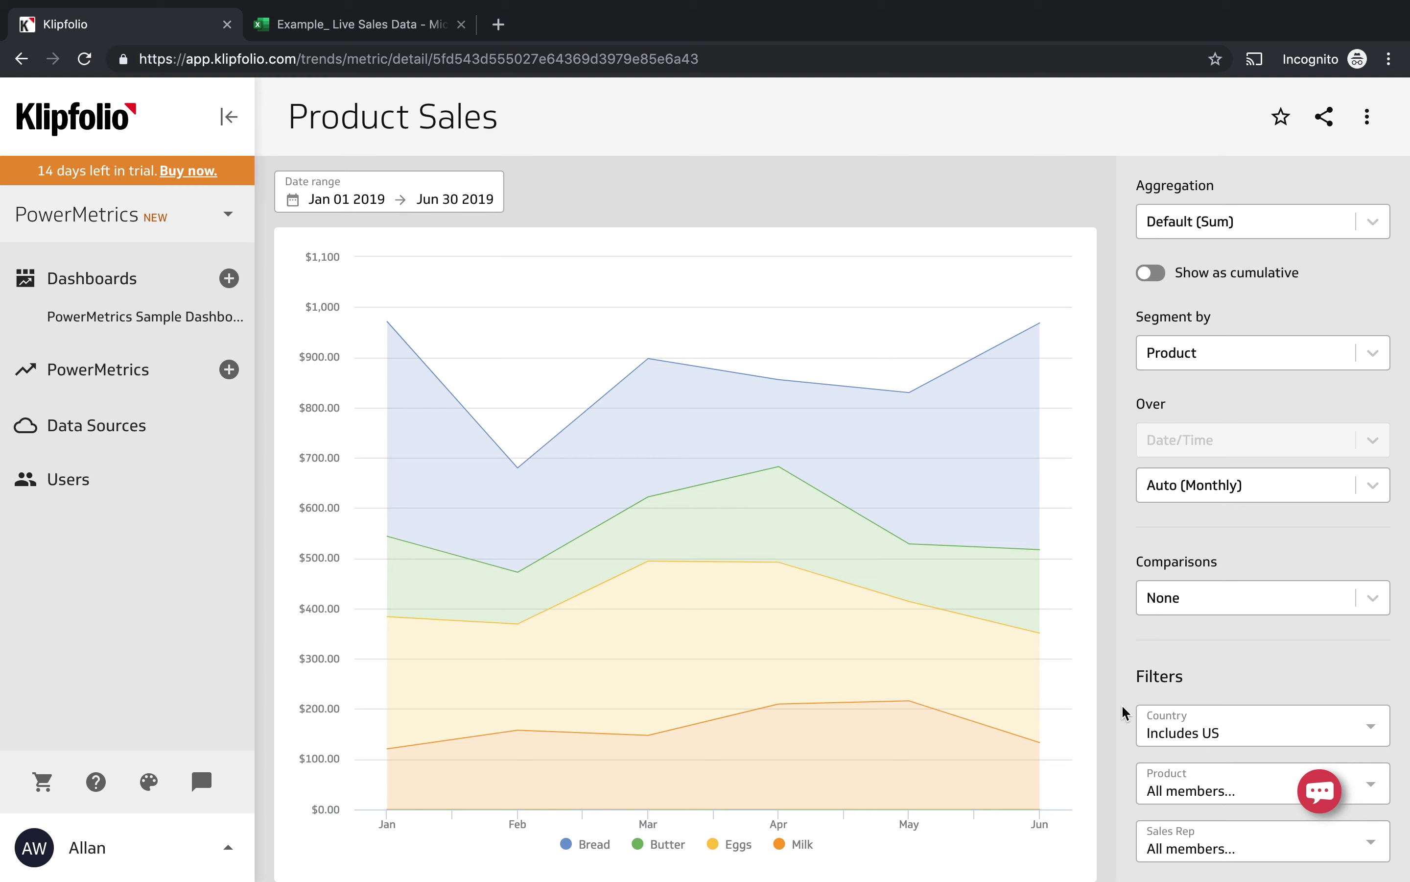
Step: Change the chart type to Heat Map and set its columns to Sales Rep
{"action": "scroll", "coordinate": [1122, 610], "scroll_direction": "up", "scroll_amount": 1}
{"action": "scroll", "coordinate": [1122, 609], "scroll_direction": "up", "scroll_amount": 4}
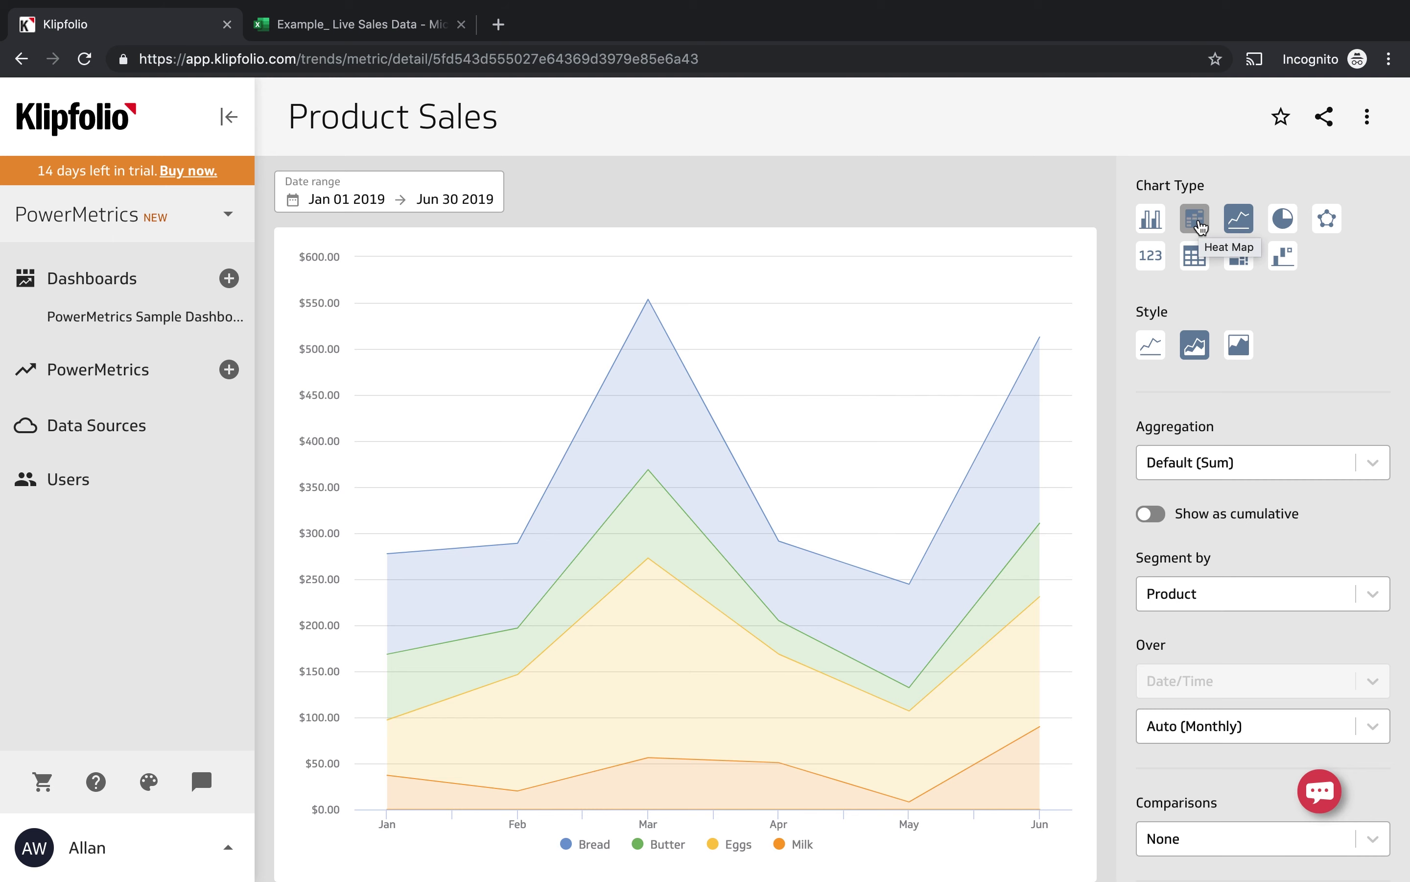
{"action": "left_click", "coordinate": [1196, 220]}
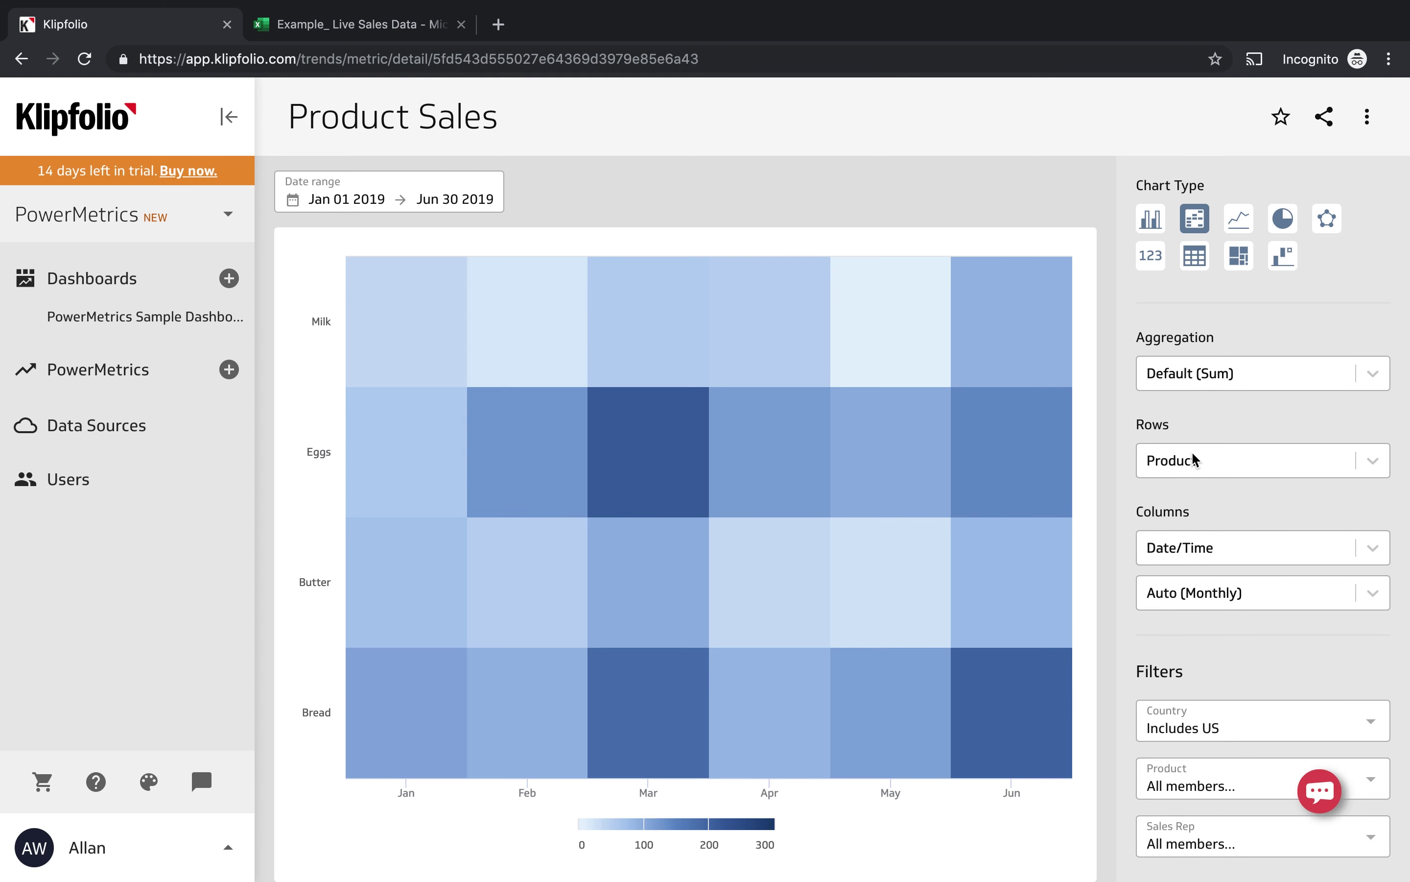
{"action": "left_click", "coordinate": [1195, 549]}
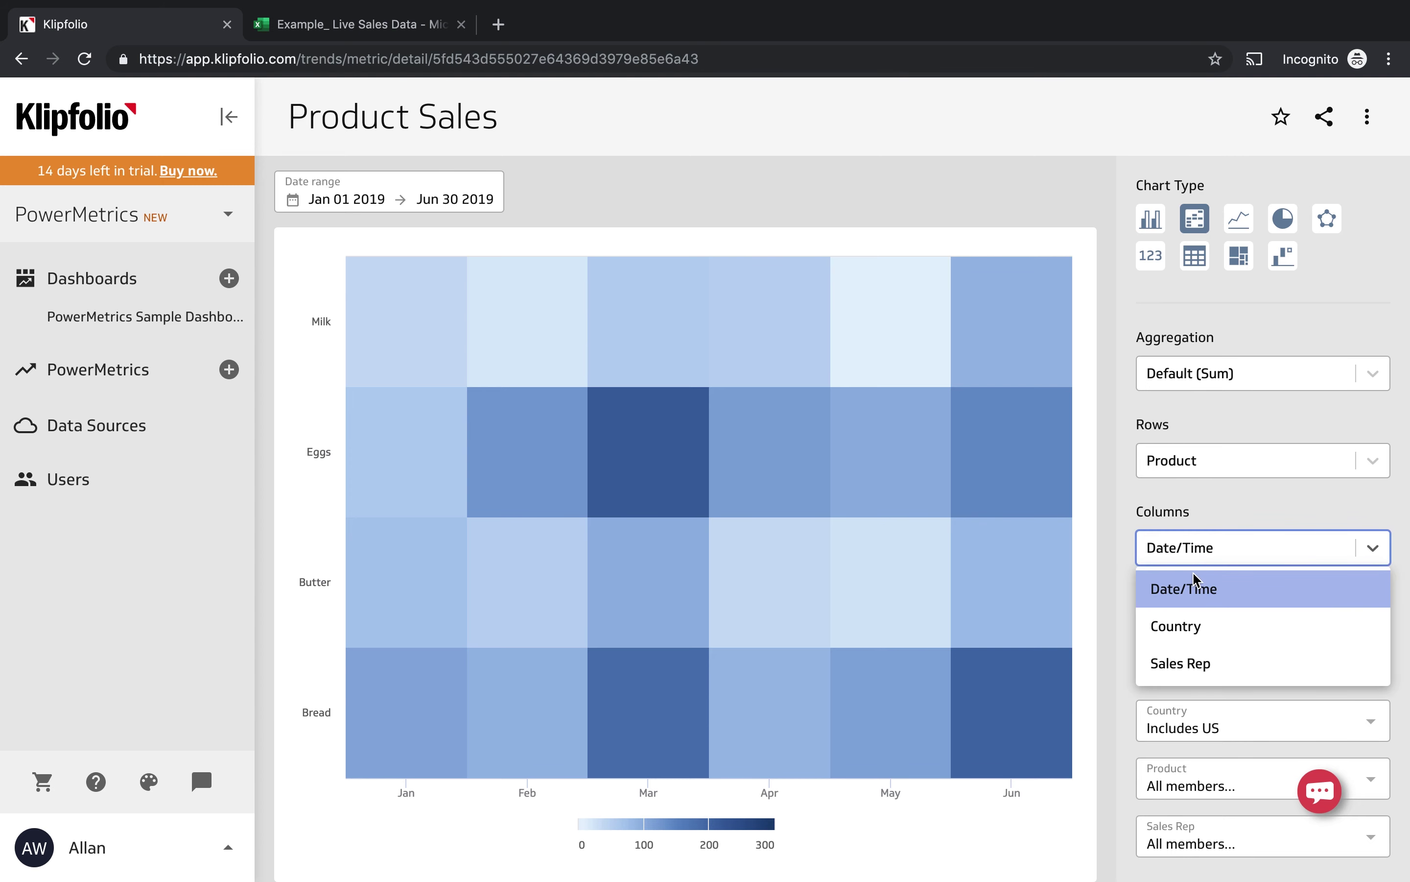
{"action": "left_click", "coordinate": [1184, 663]}
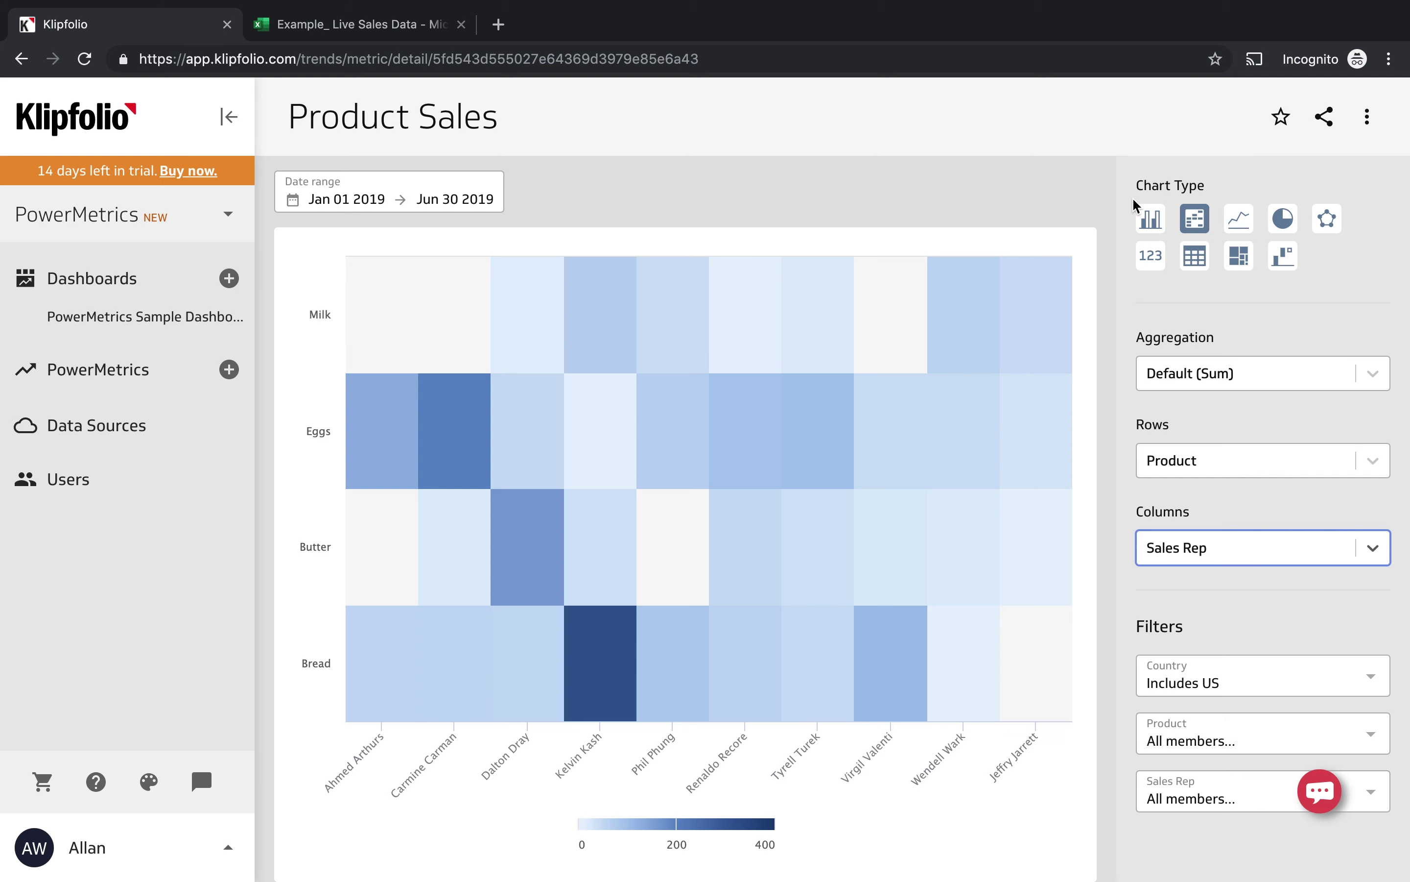
Step: Review the PowerMetric's editable settings for data source, measure, segmentation and time dimension, and close them without saving
{"action": "left_click", "coordinate": [1368, 120]}
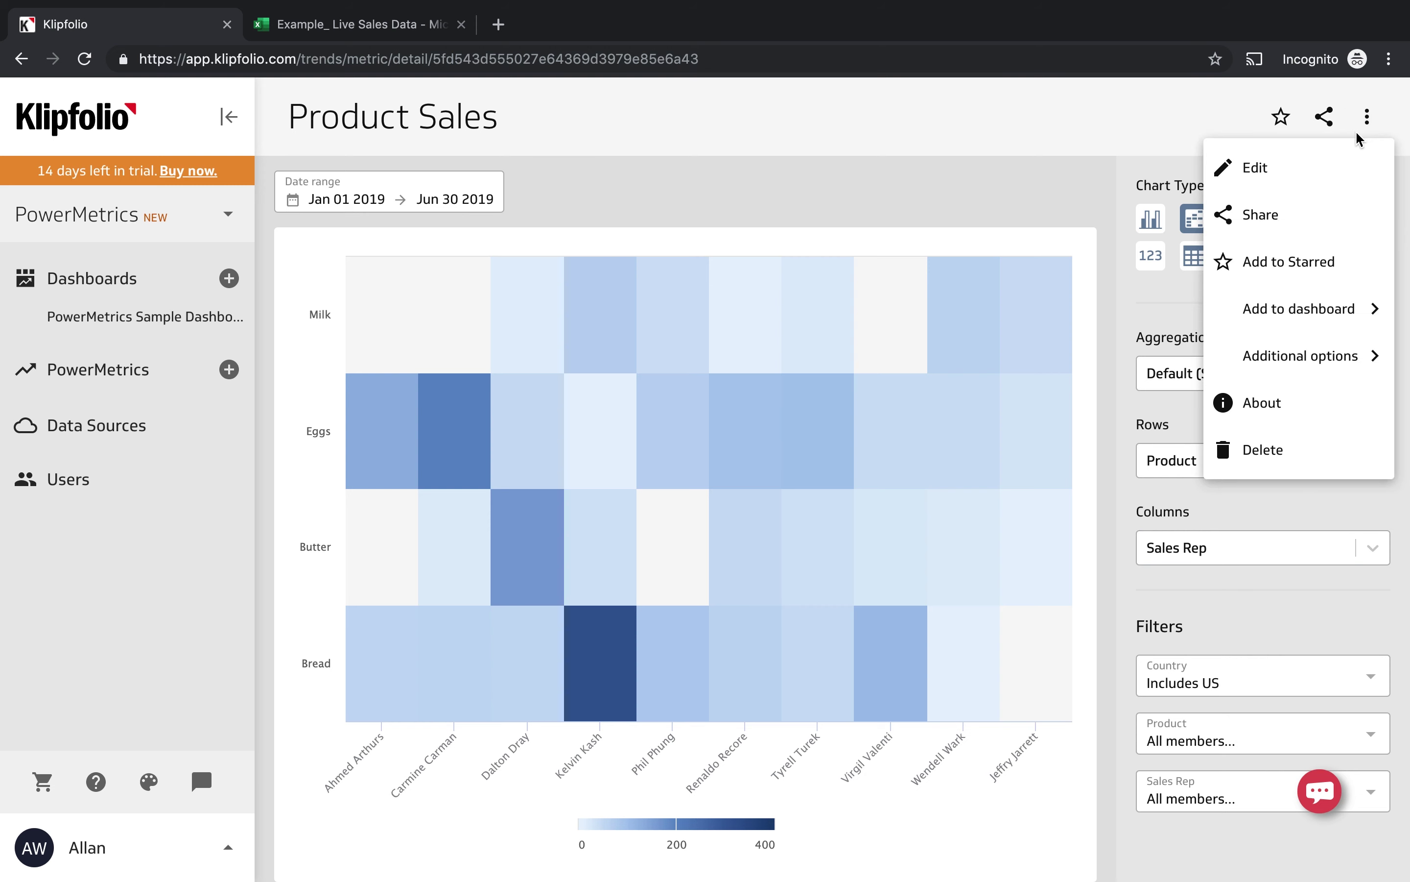
{"action": "left_click", "coordinate": [1270, 170]}
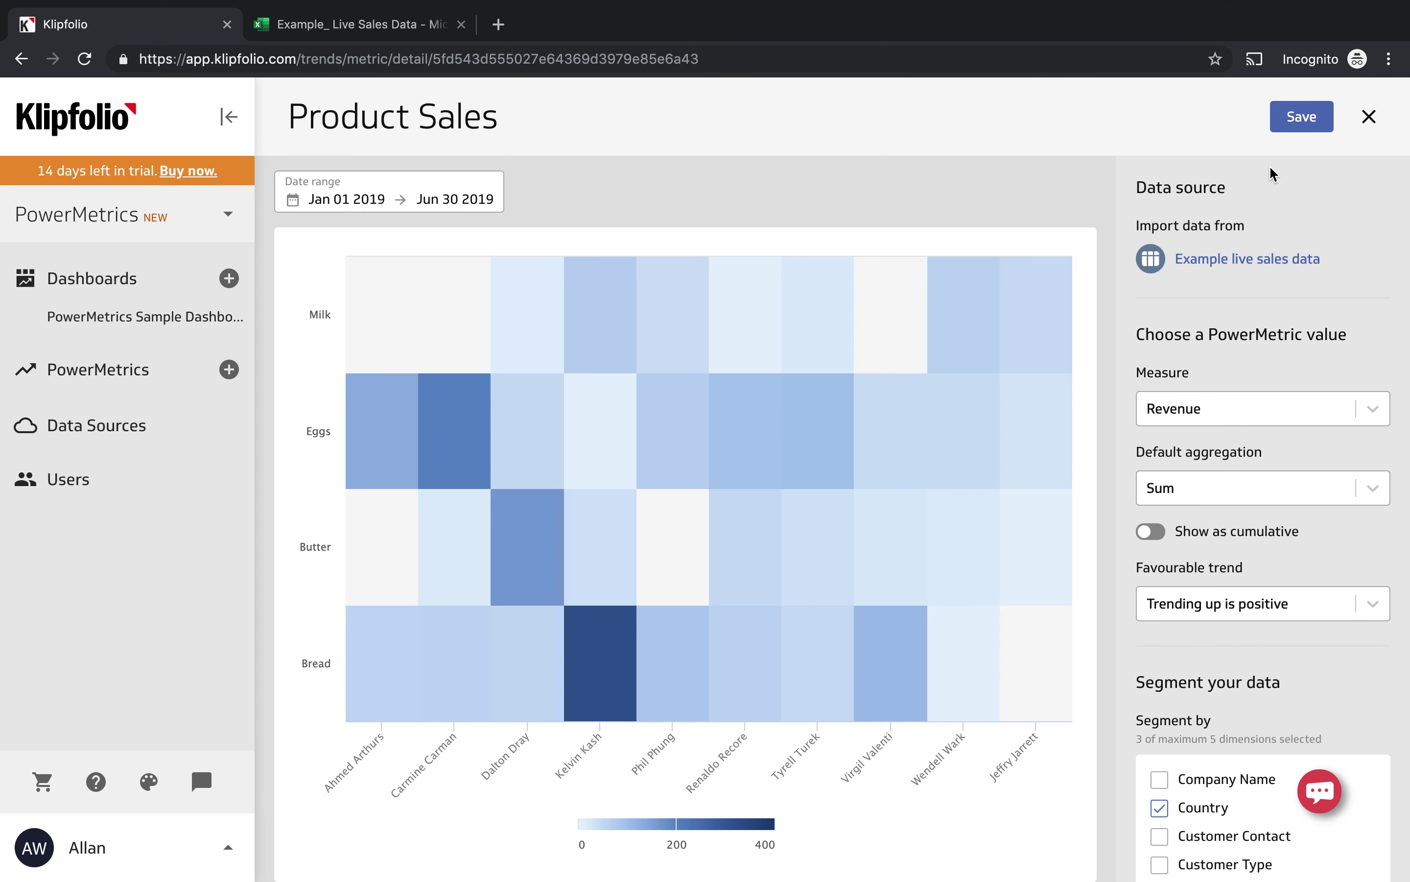
{"action": "scroll", "coordinate": [1247, 686], "scroll_direction": "down", "scroll_amount": 3}
{"action": "scroll", "coordinate": [1246, 686], "scroll_direction": "down", "scroll_amount": 3}
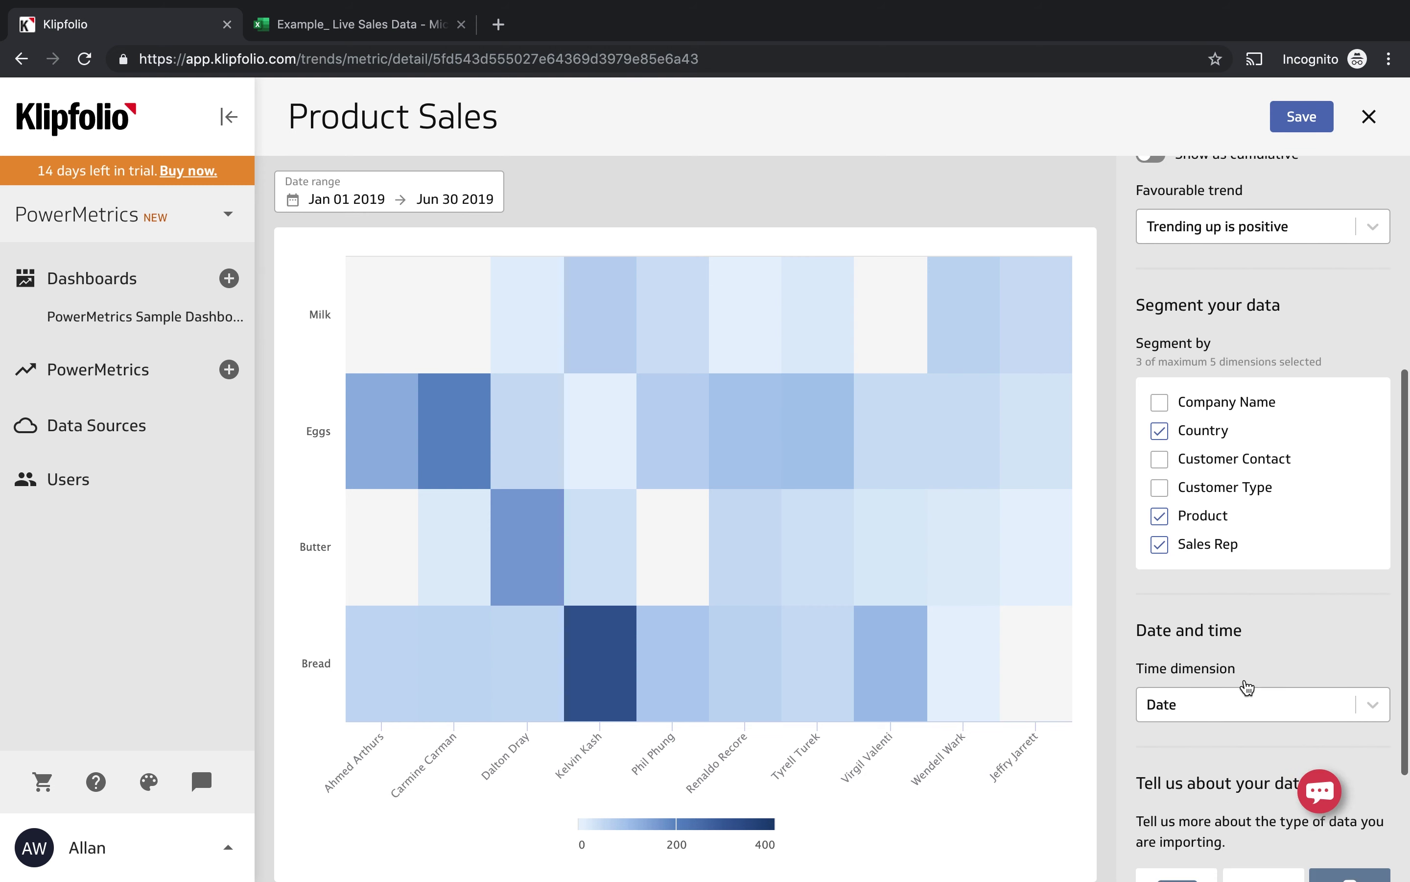
{"action": "scroll", "coordinate": [1245, 682], "scroll_direction": "up", "scroll_amount": 6}
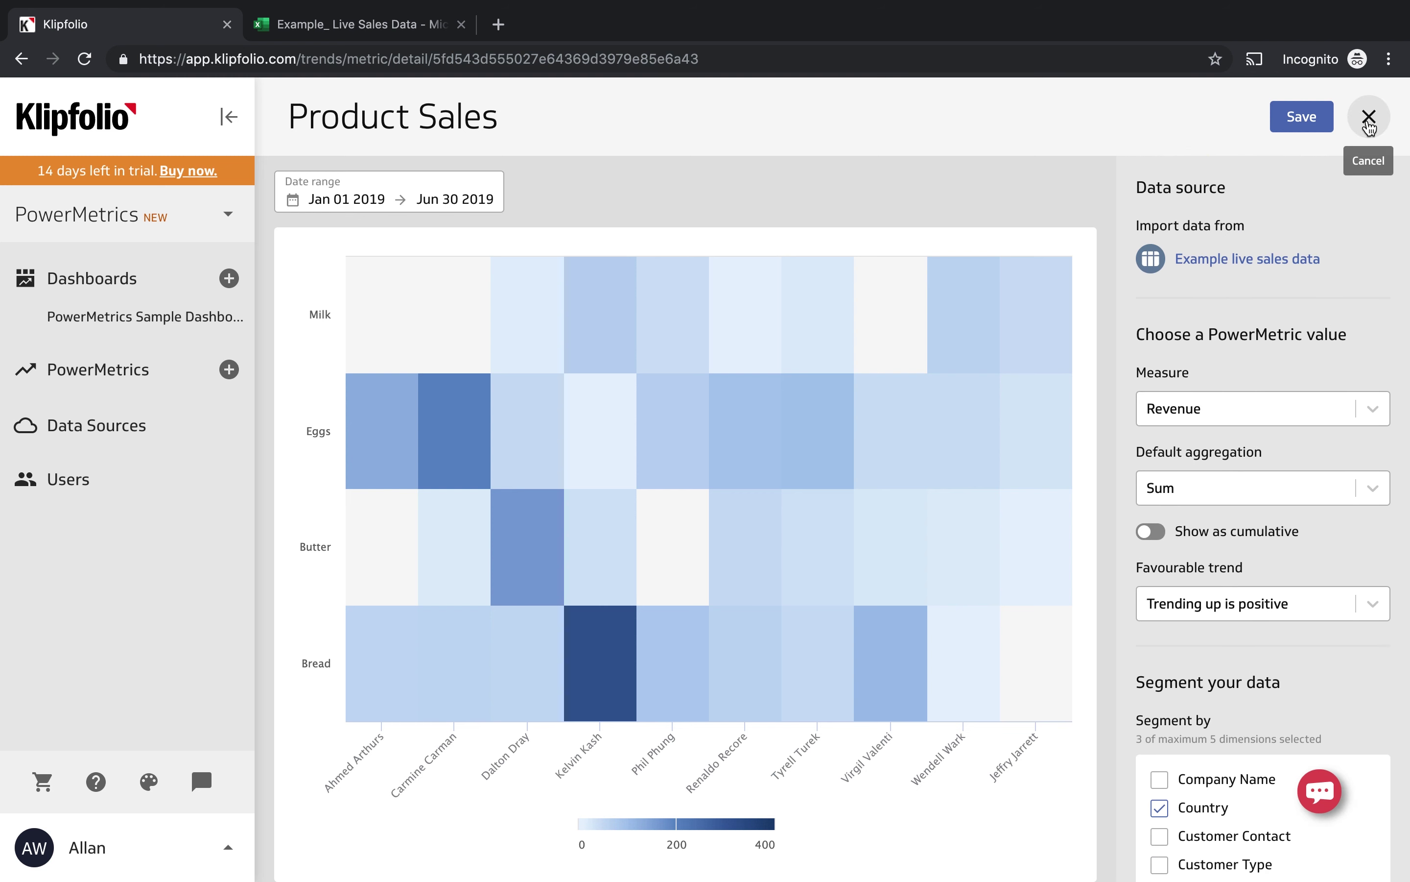
{"action": "left_click", "coordinate": [1370, 119]}
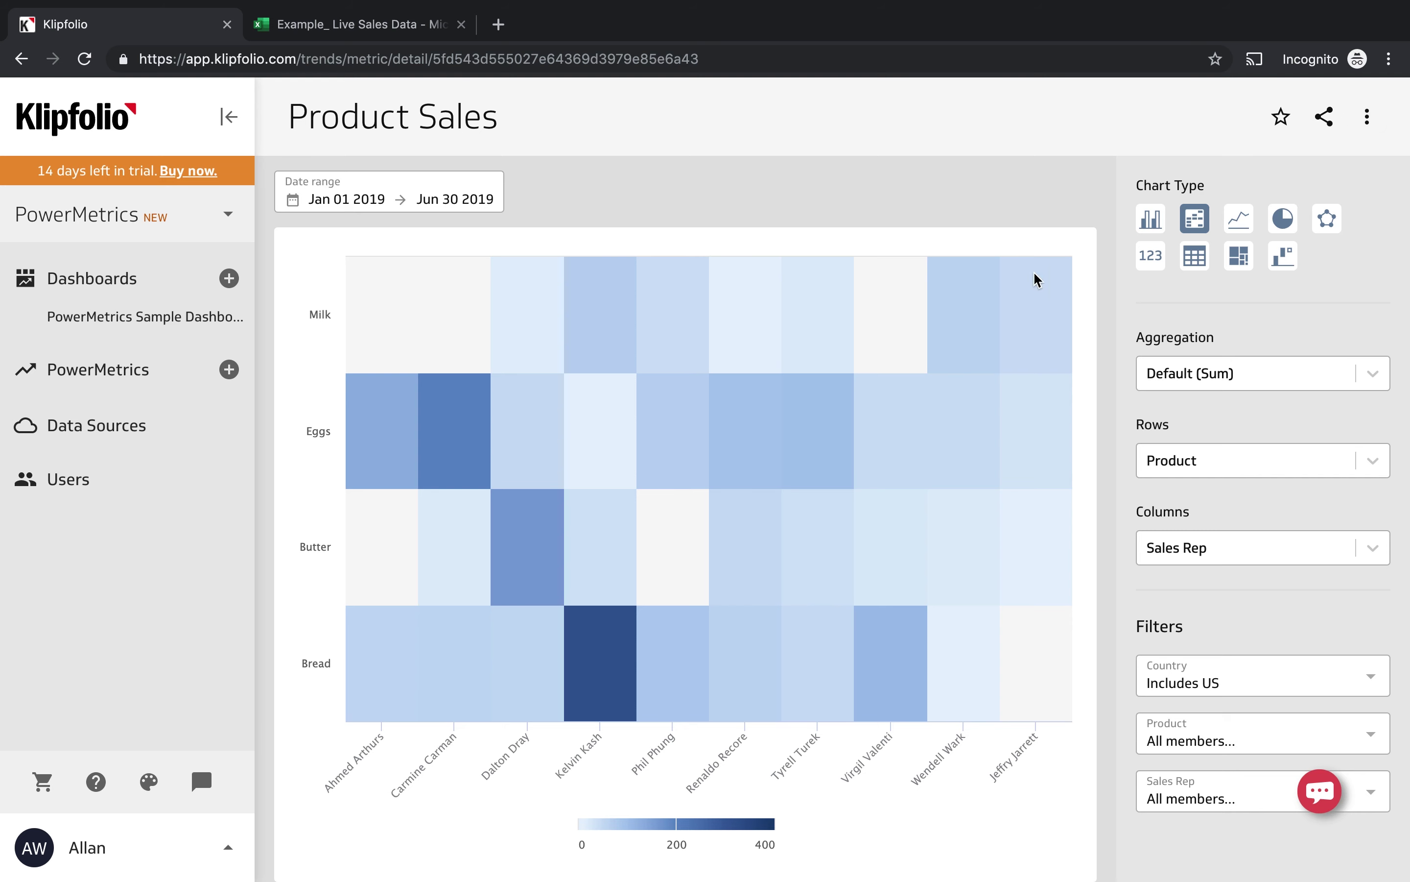